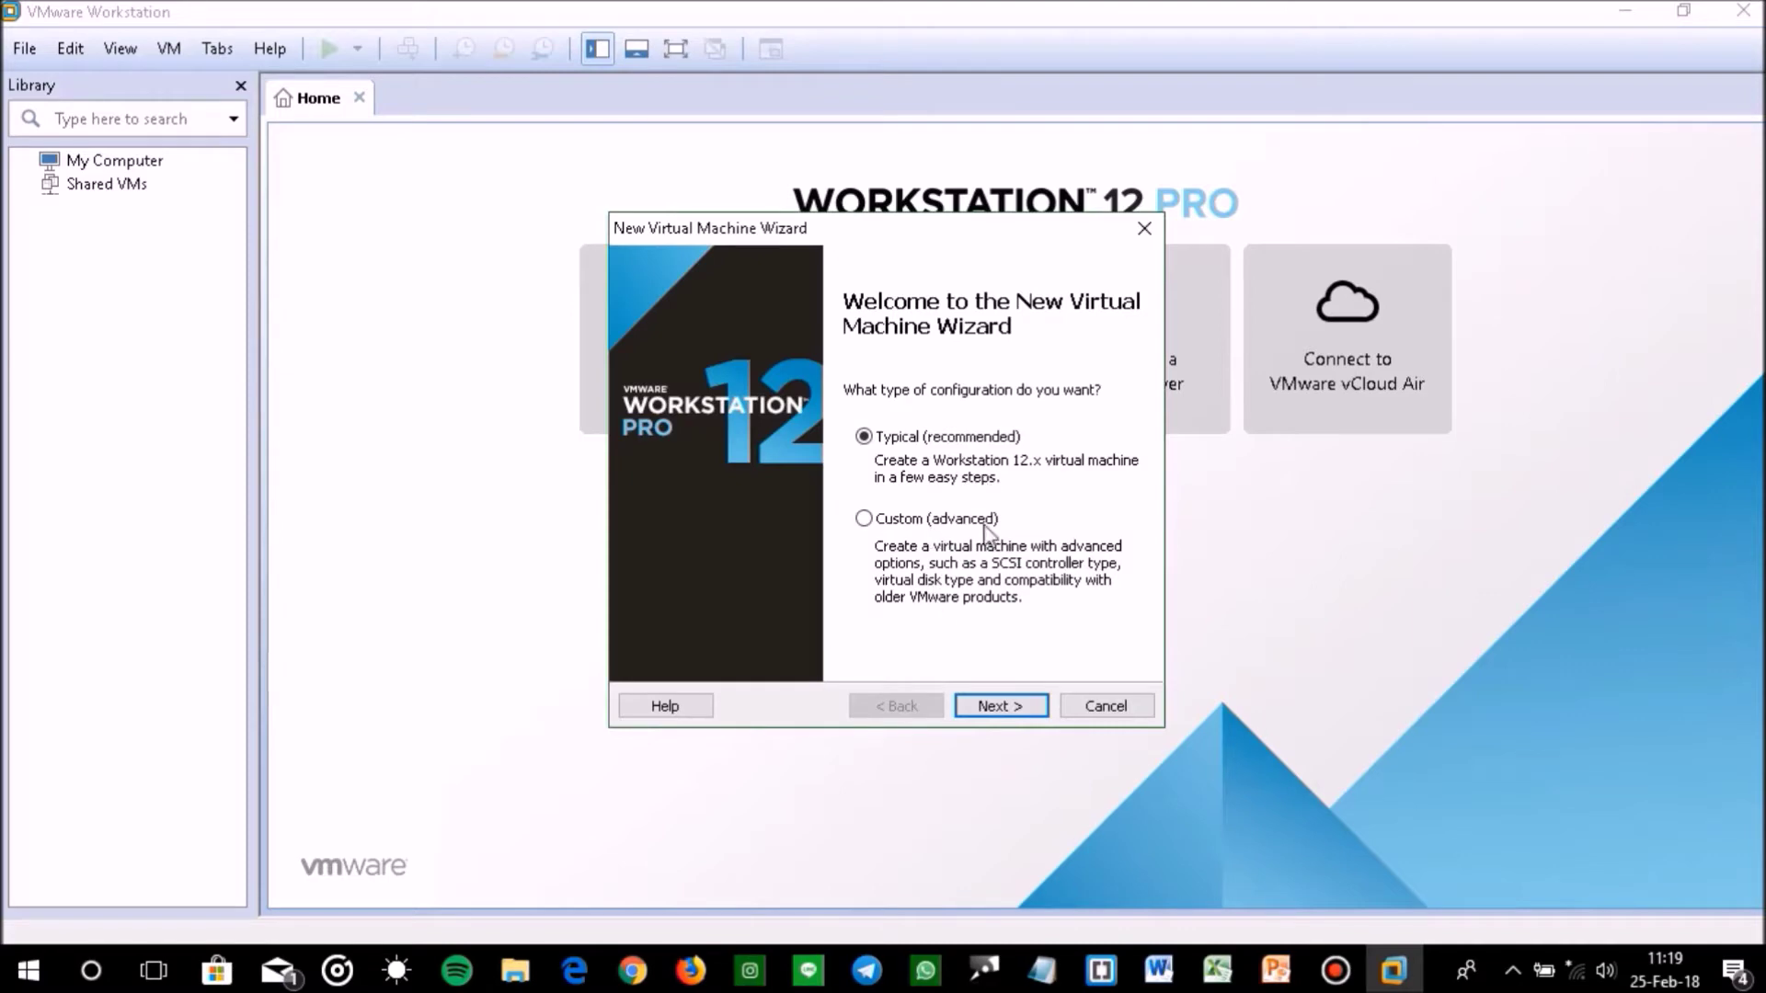
Choose to install the guest OS from an installer disc image (ISO) file
left_click(982, 709)
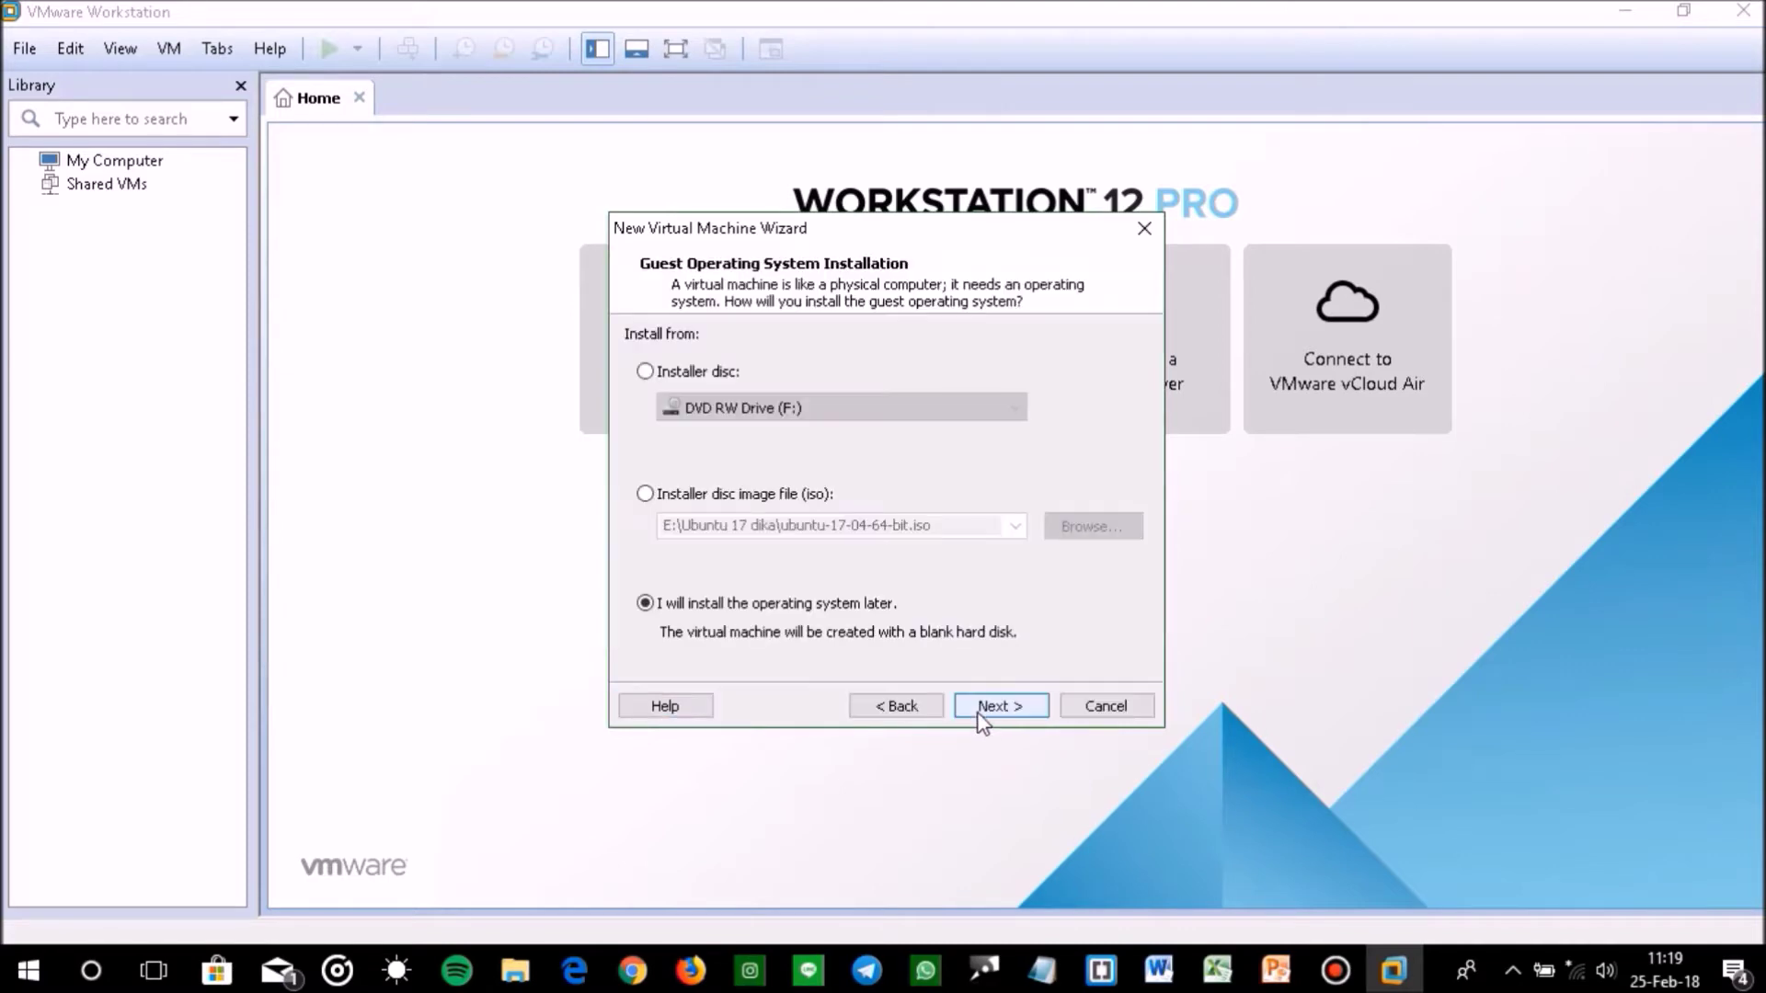
left_click(663, 501)
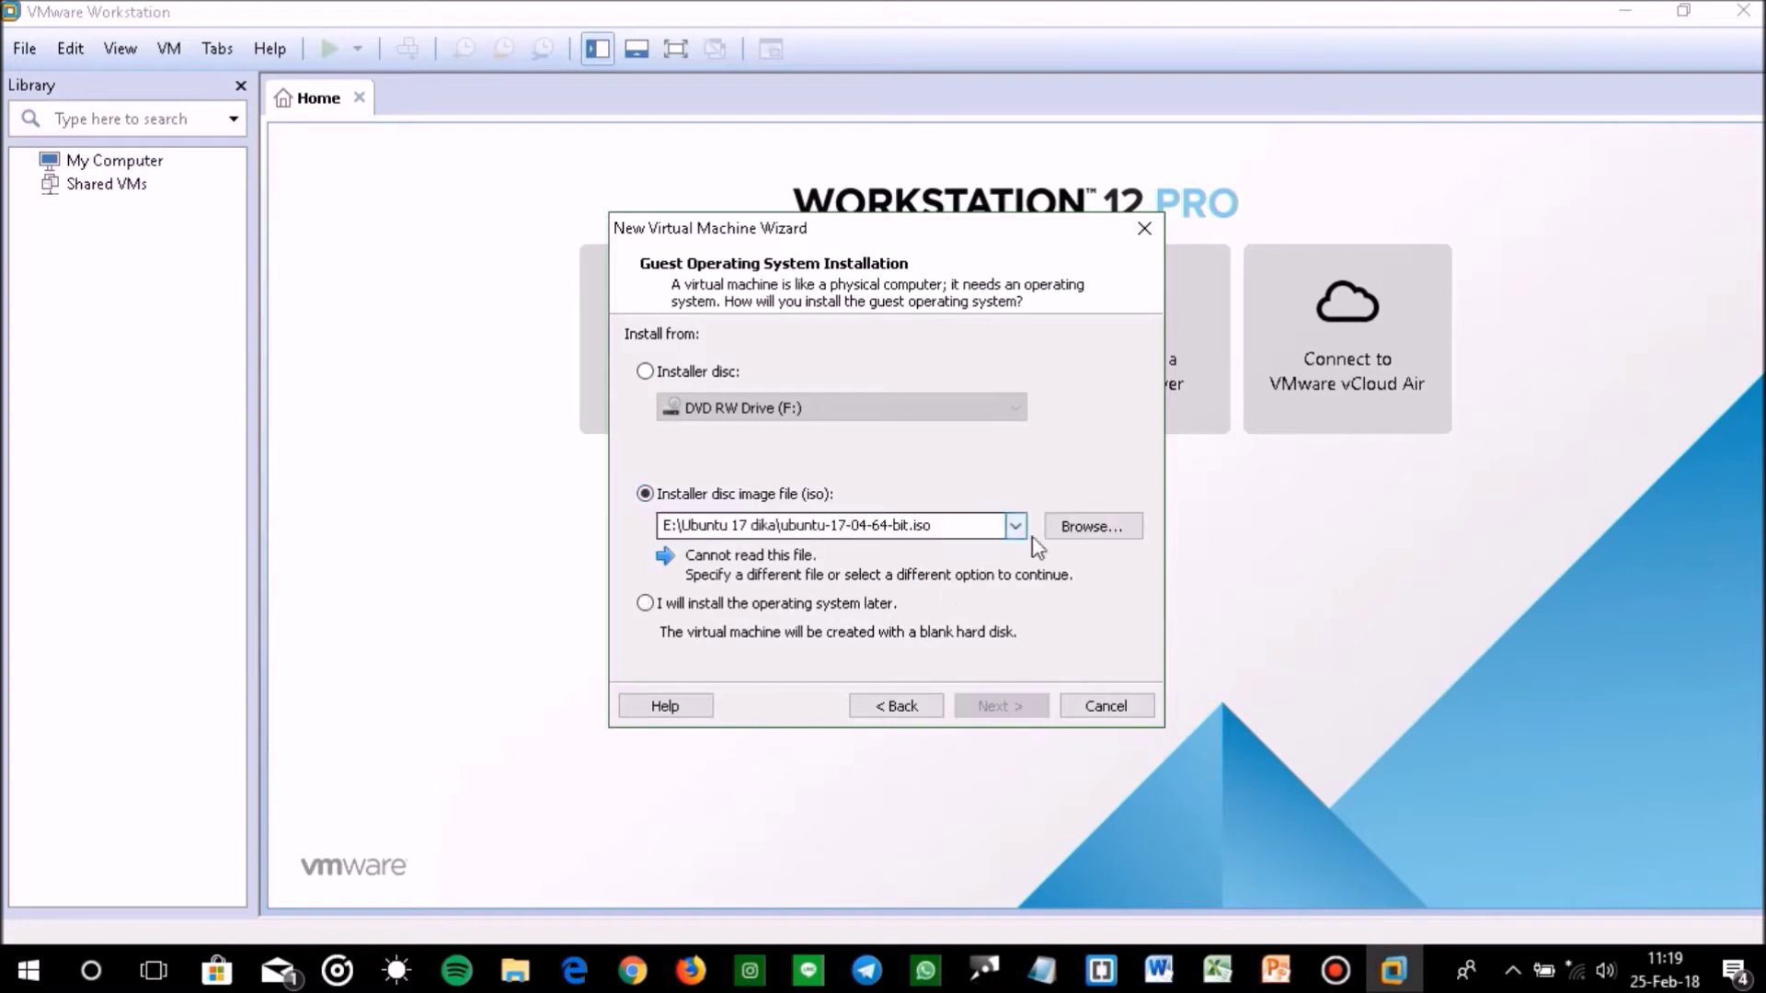
left_click(1081, 533)
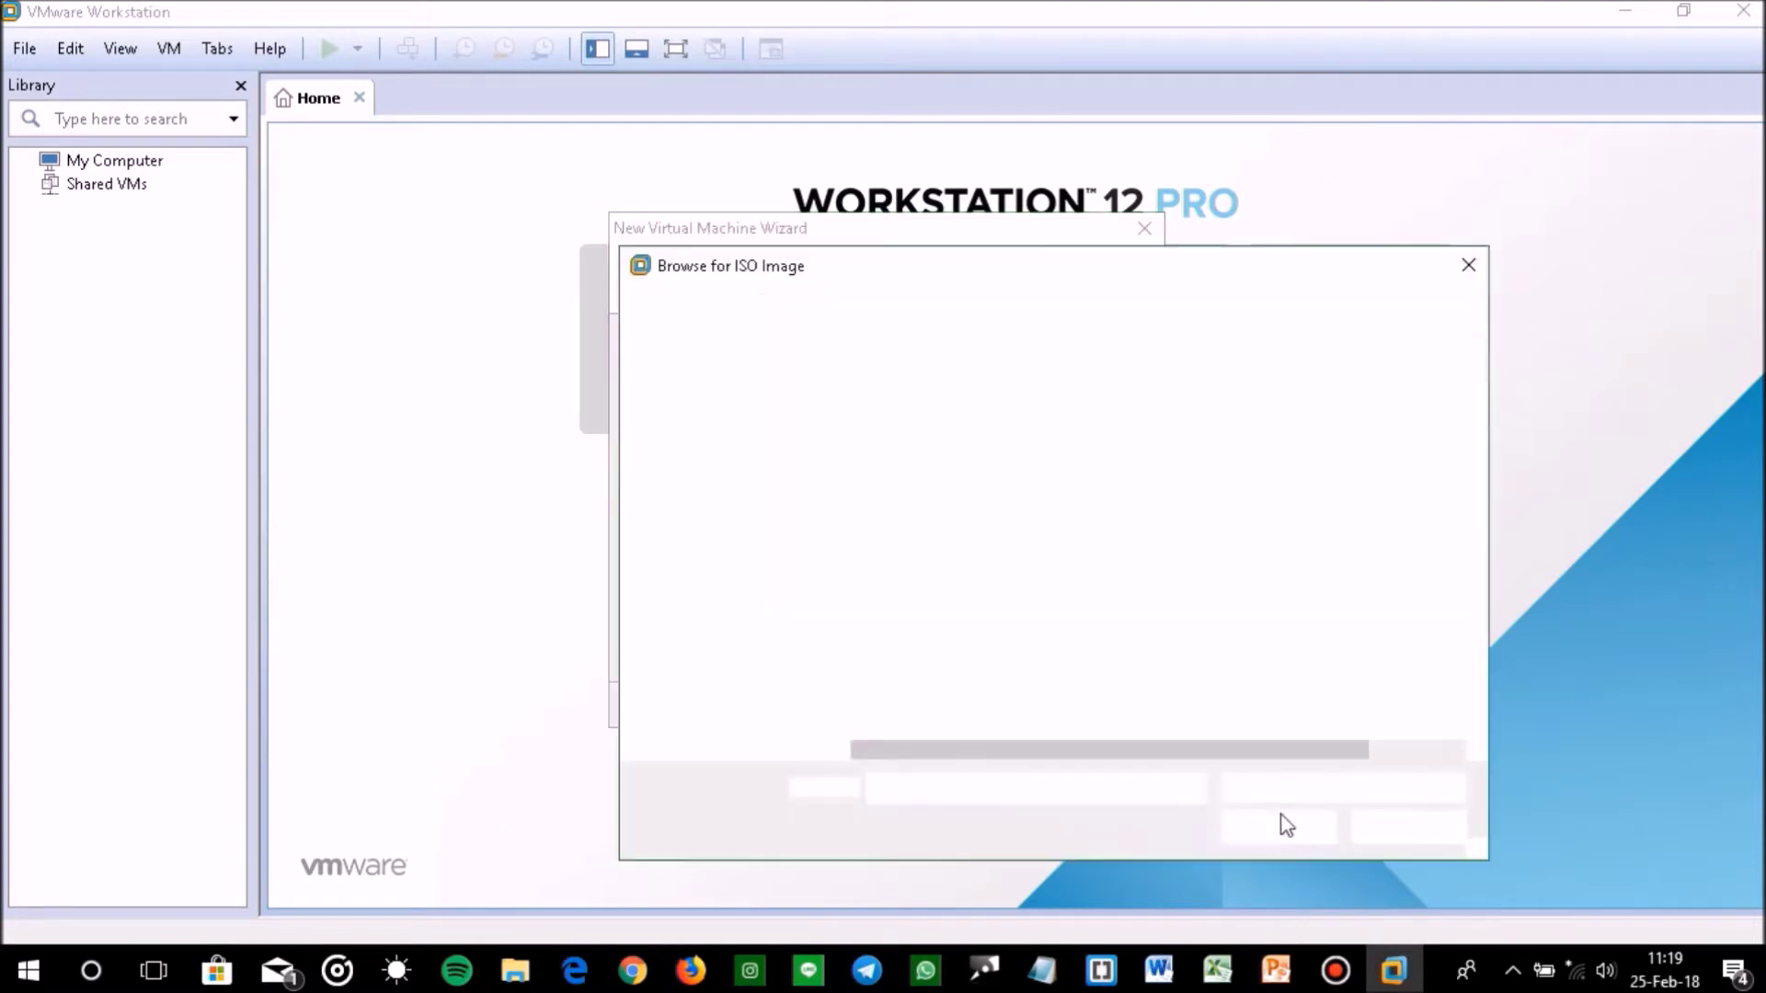
Select ubuntu-17-04-64-bit.iso from G:\installer os\Ubuntu 17 dika as the installer image
left_click(736, 741)
scroll(974, 621, "down", 5)
scroll(975, 620, "down", 10)
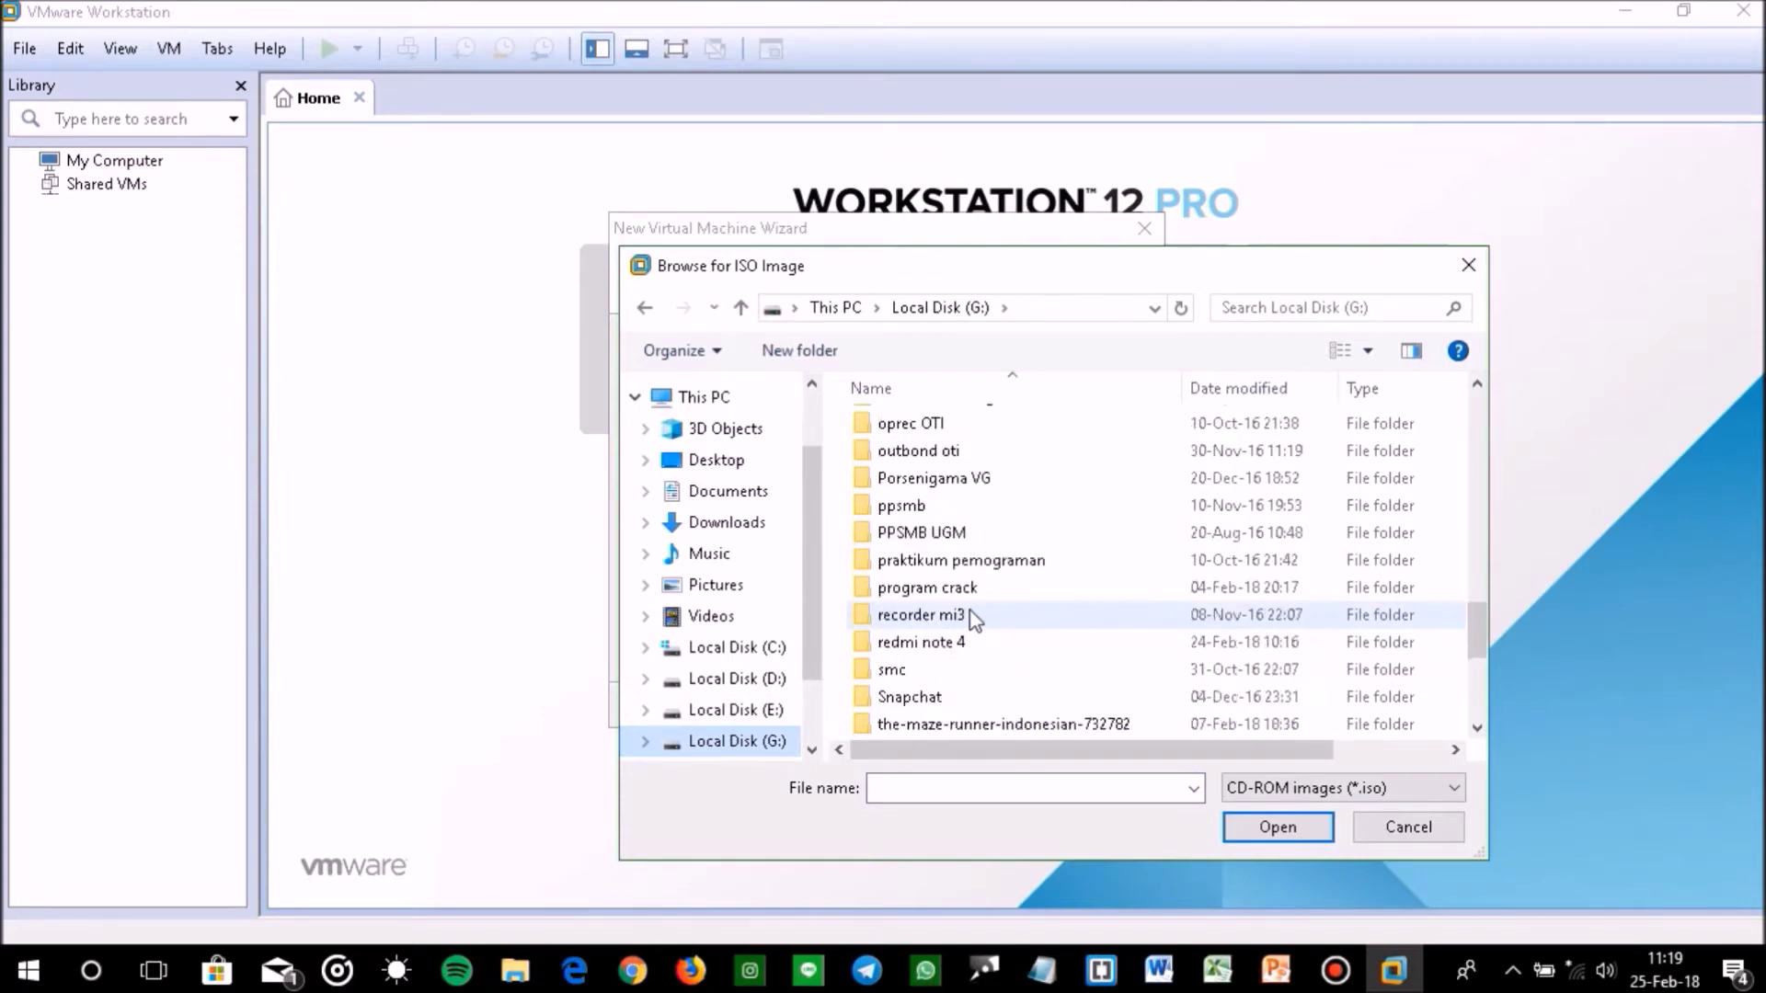
scroll(973, 621, "down", 2)
scroll(965, 616, "up", 7)
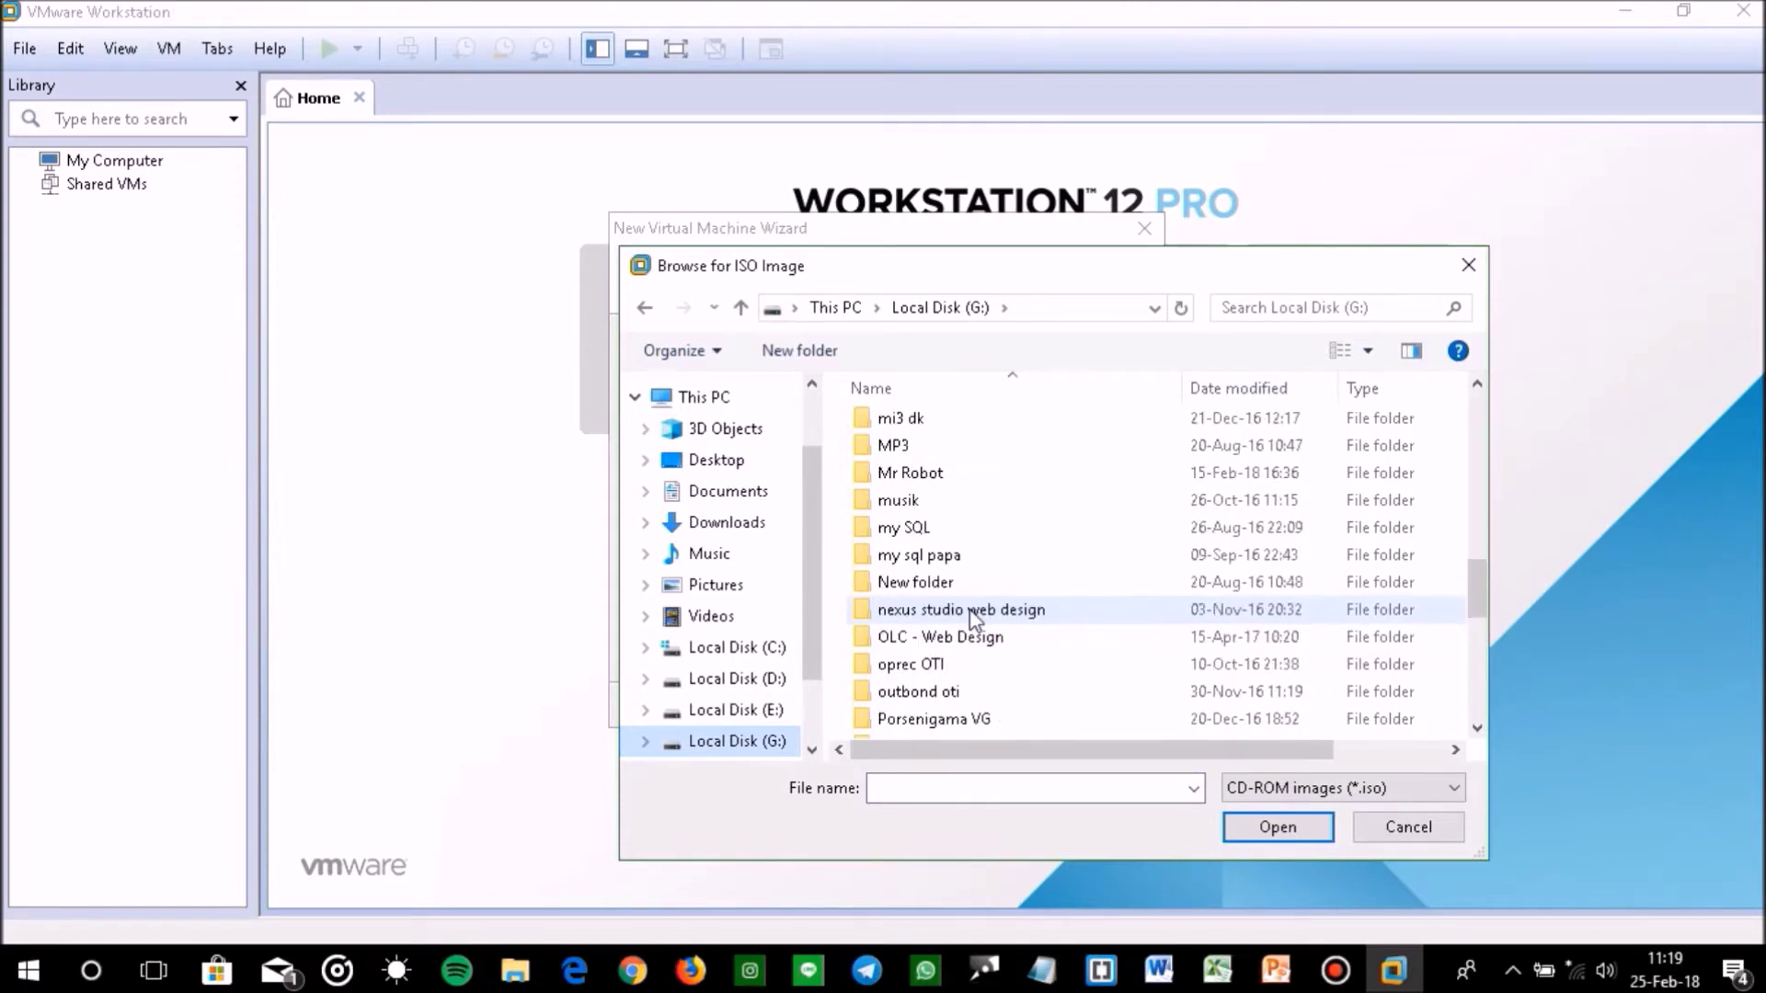
scroll(945, 621, "up", 7)
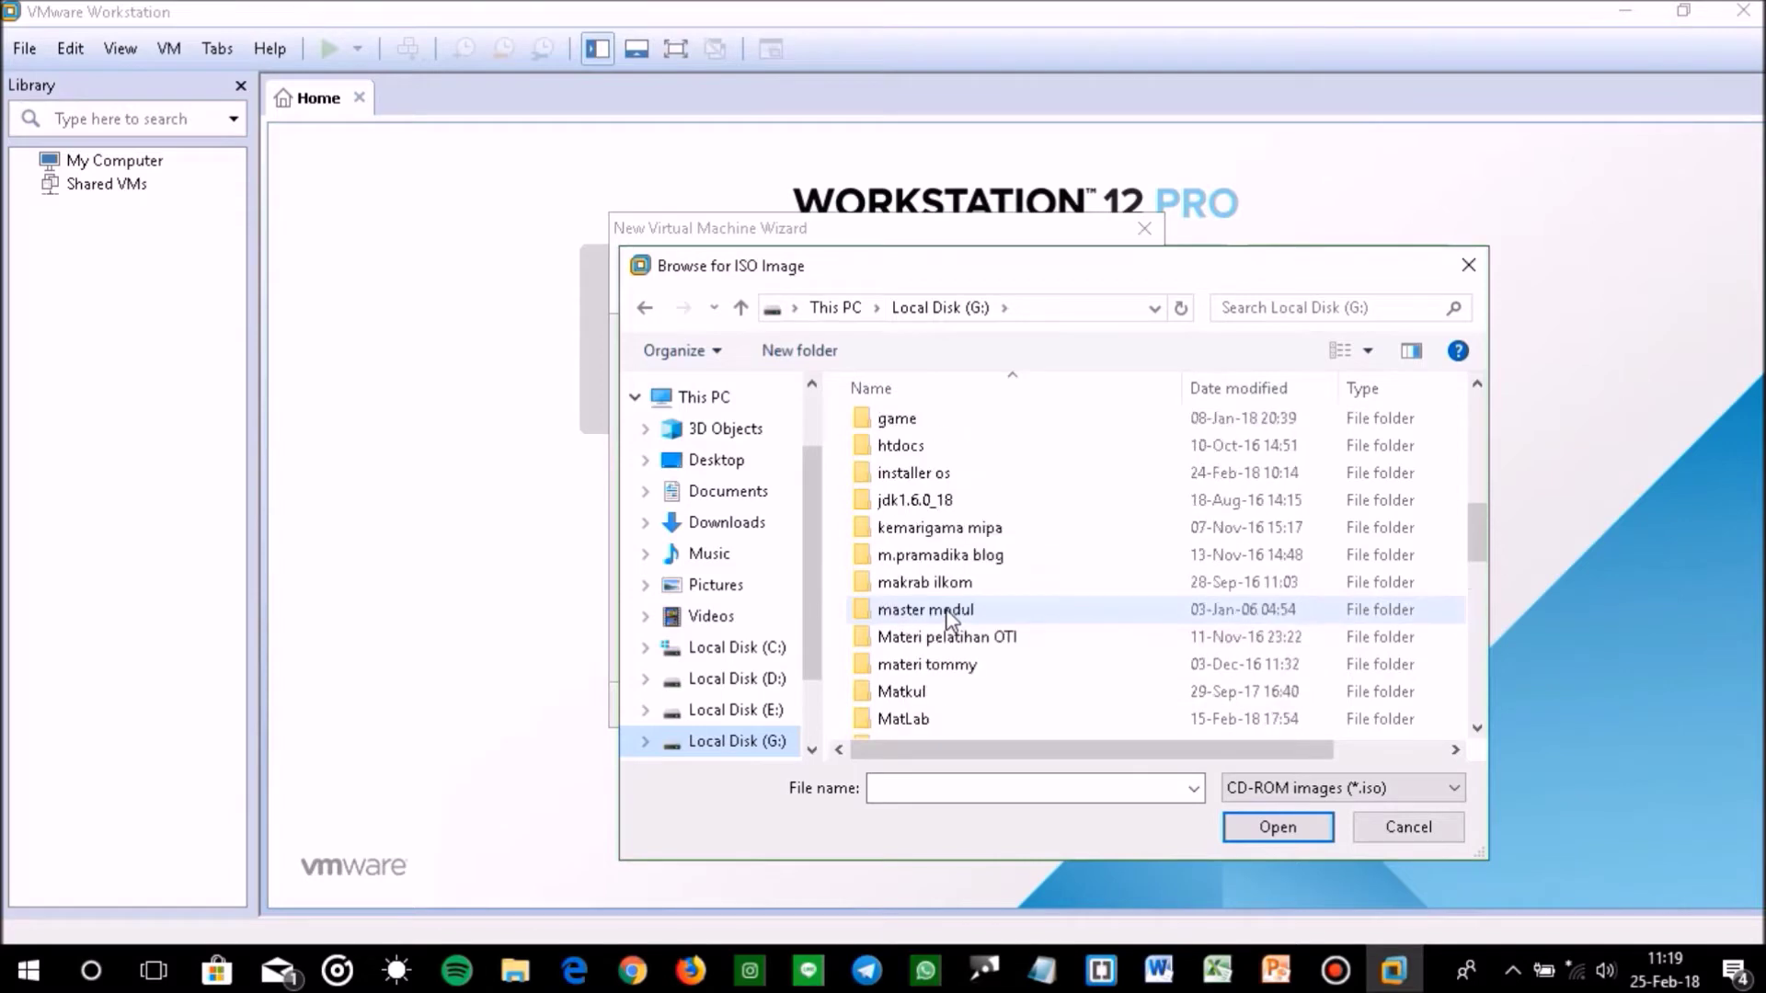
scroll(946, 619, "up", 5)
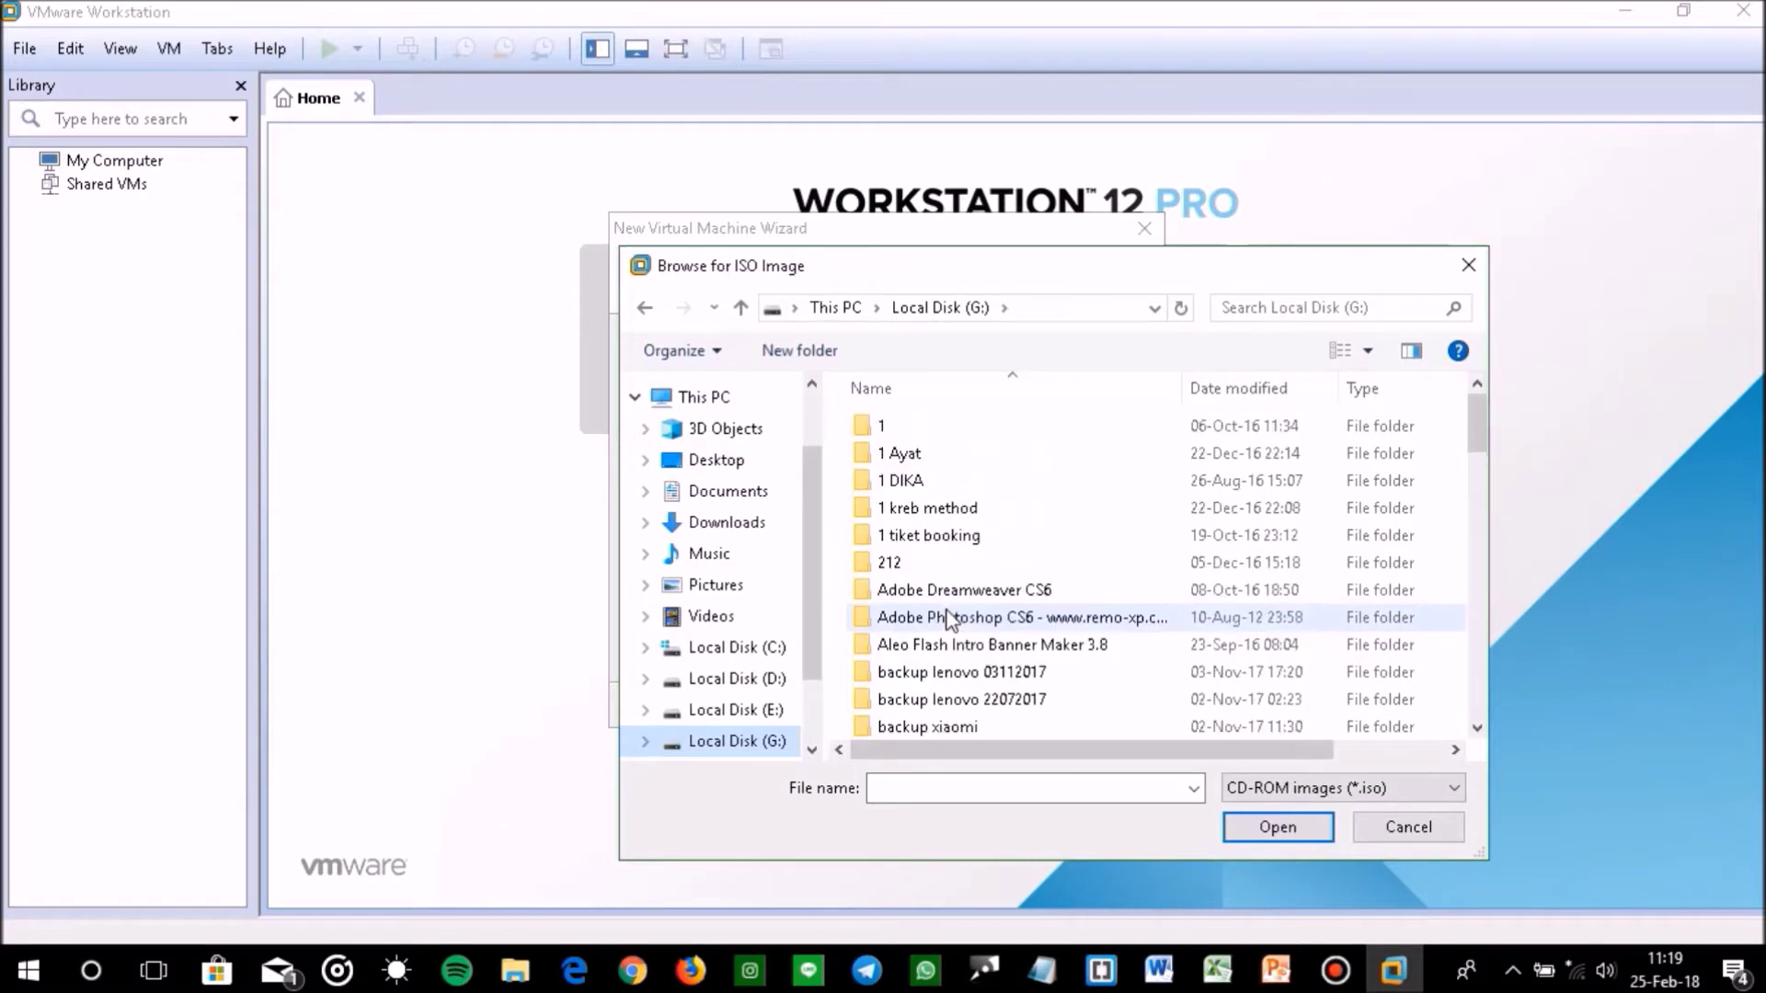
left_click(1212, 398)
double_click(1012, 455)
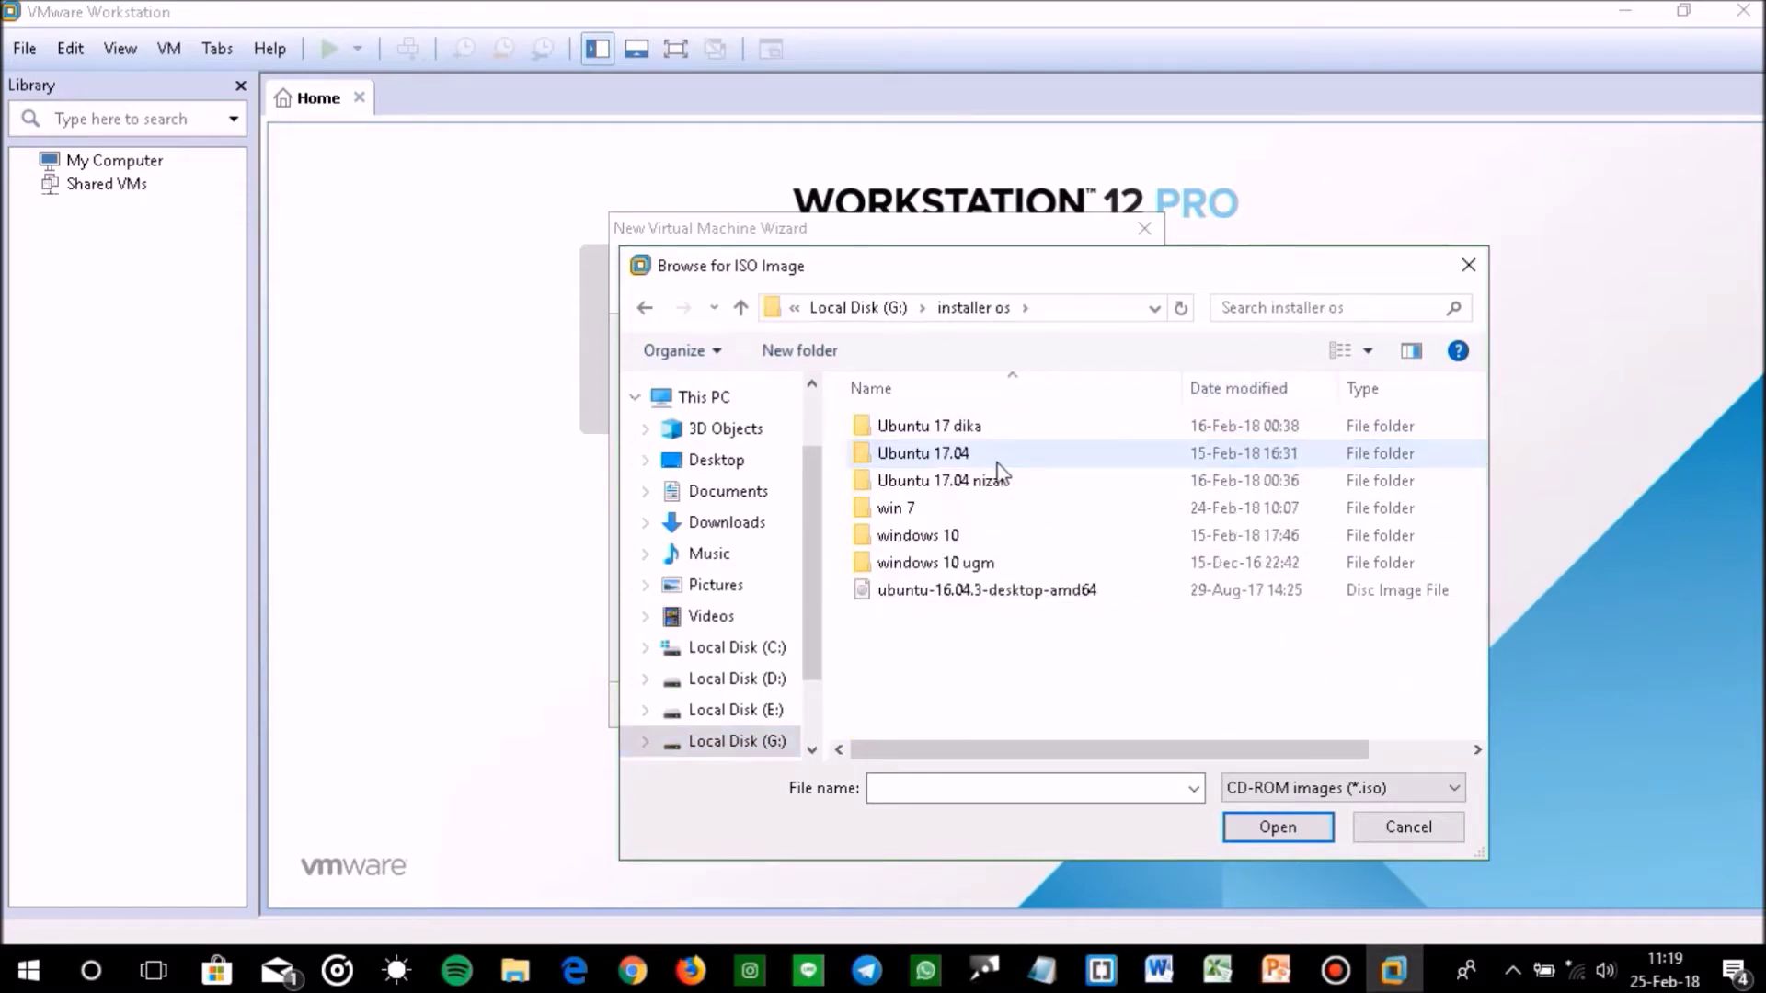
double_click(997, 430)
left_click(995, 455)
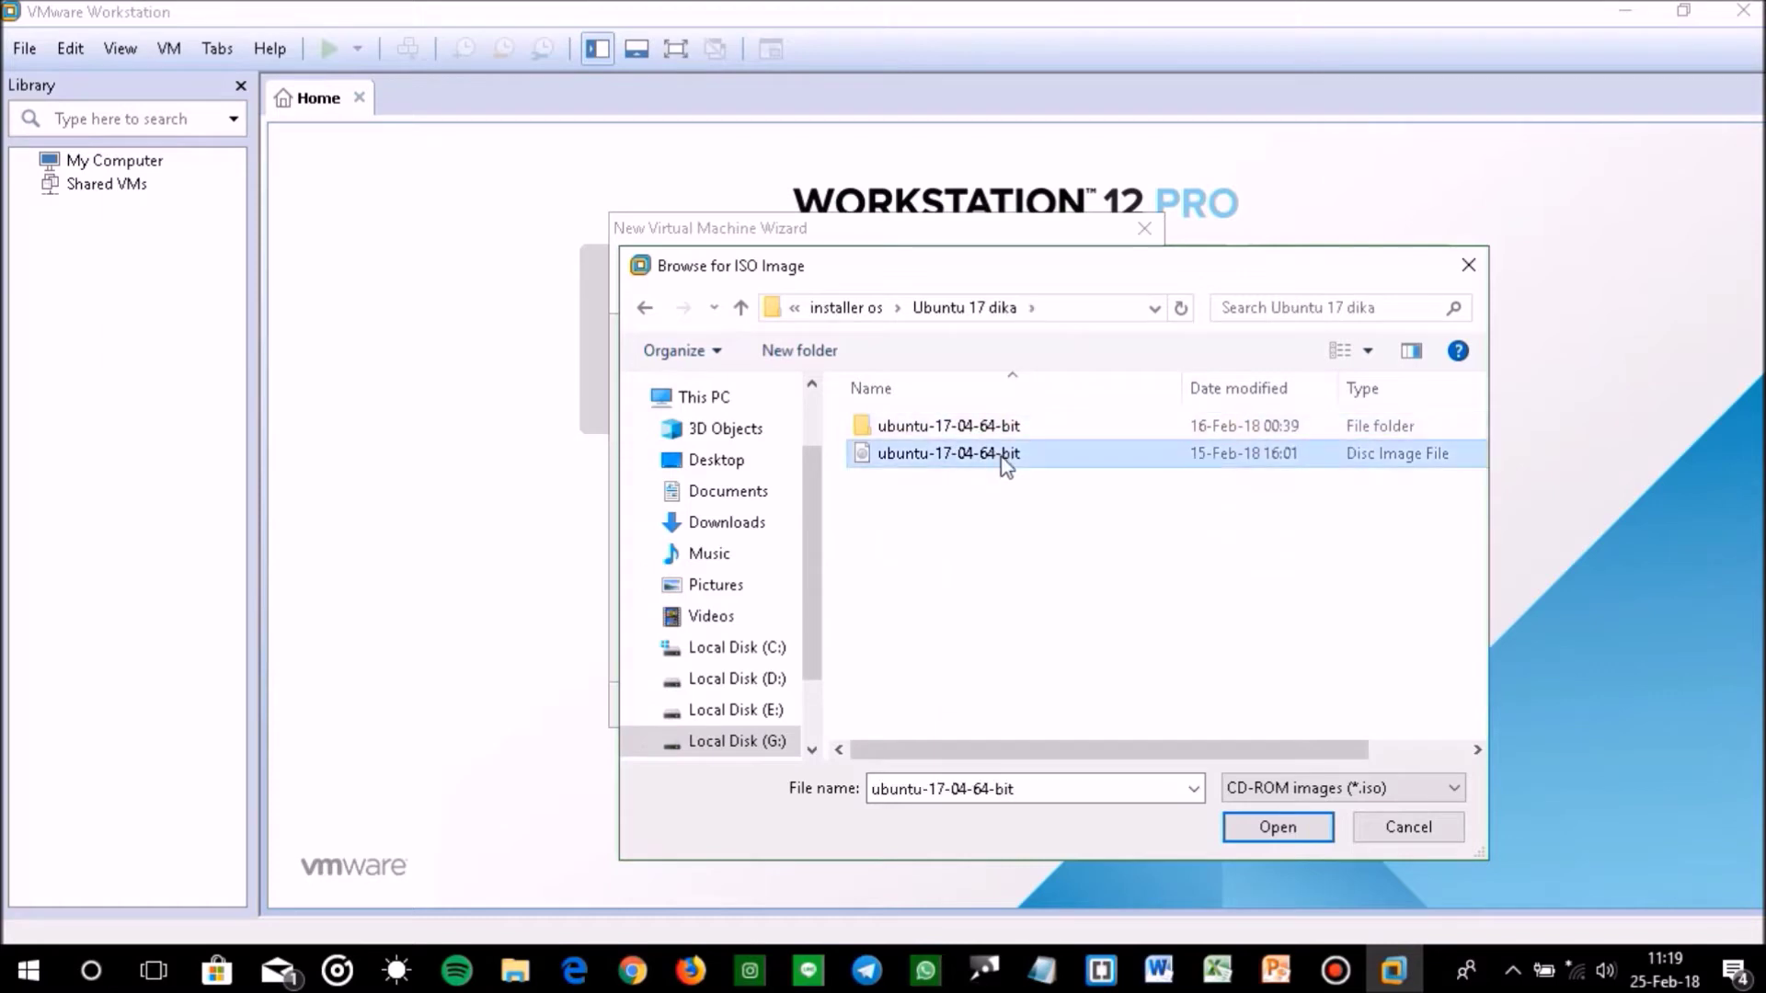
left_click(1261, 828)
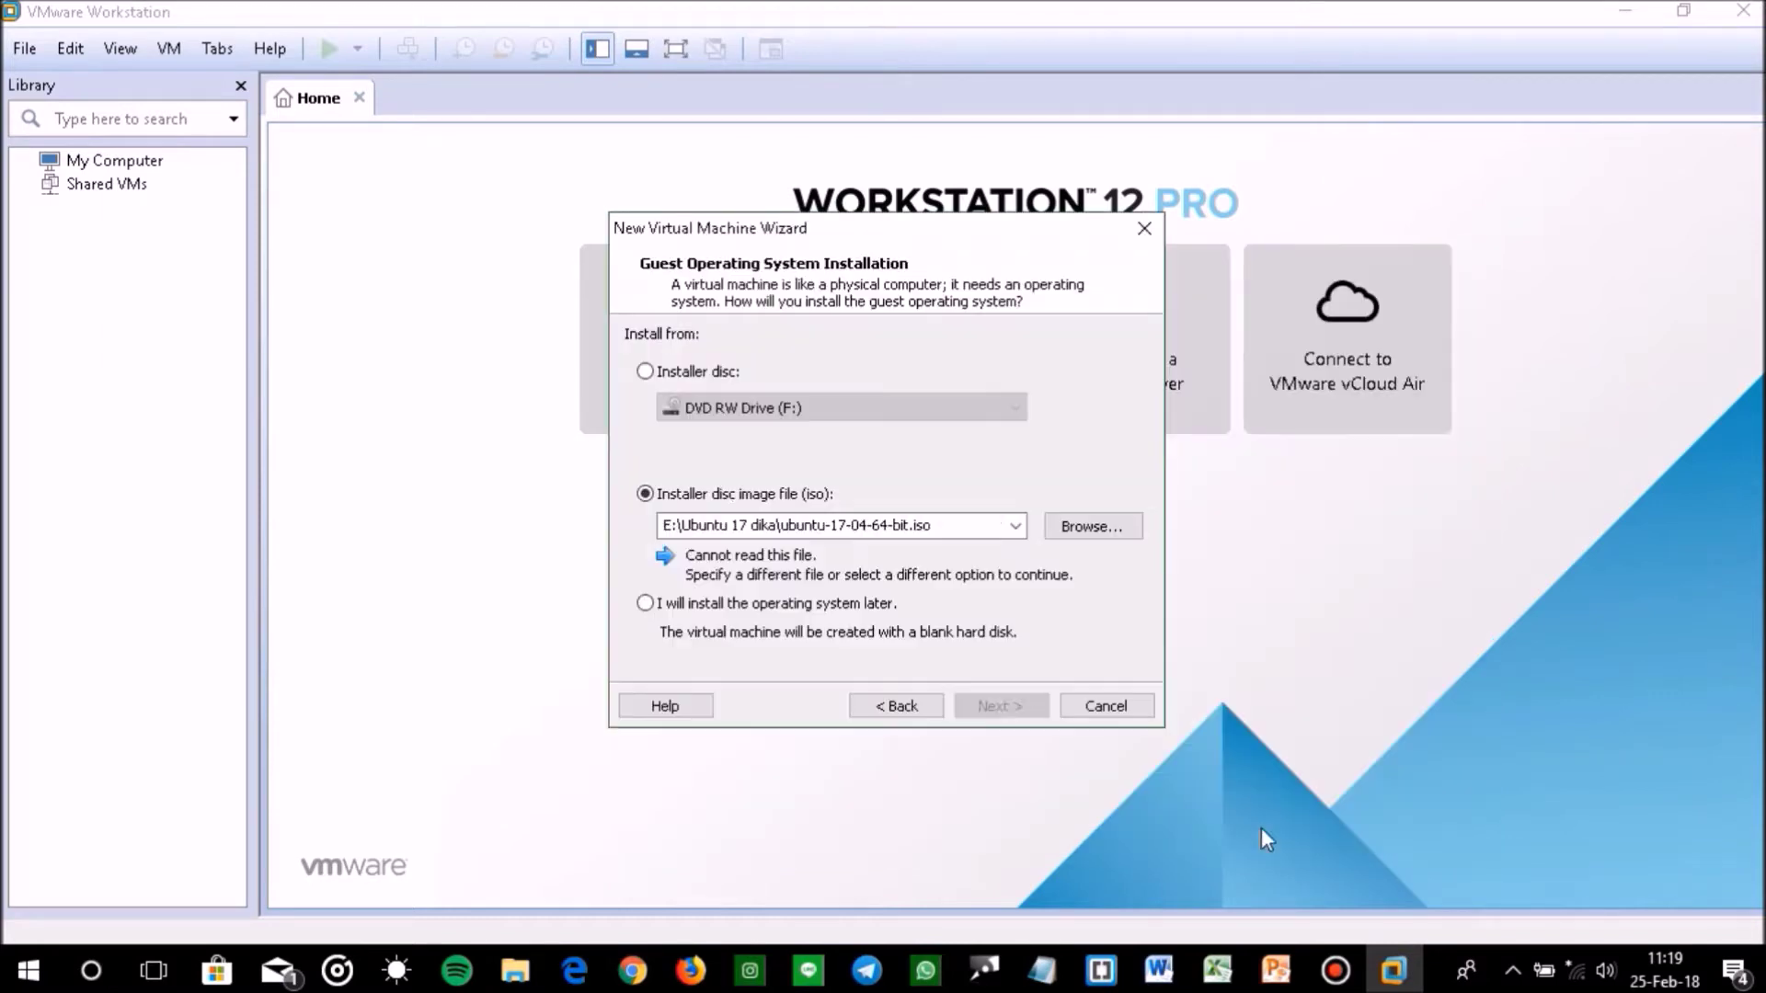
Enter the user's full name, a user name and the account password with its confirmation for Easy Install
left_click(991, 715)
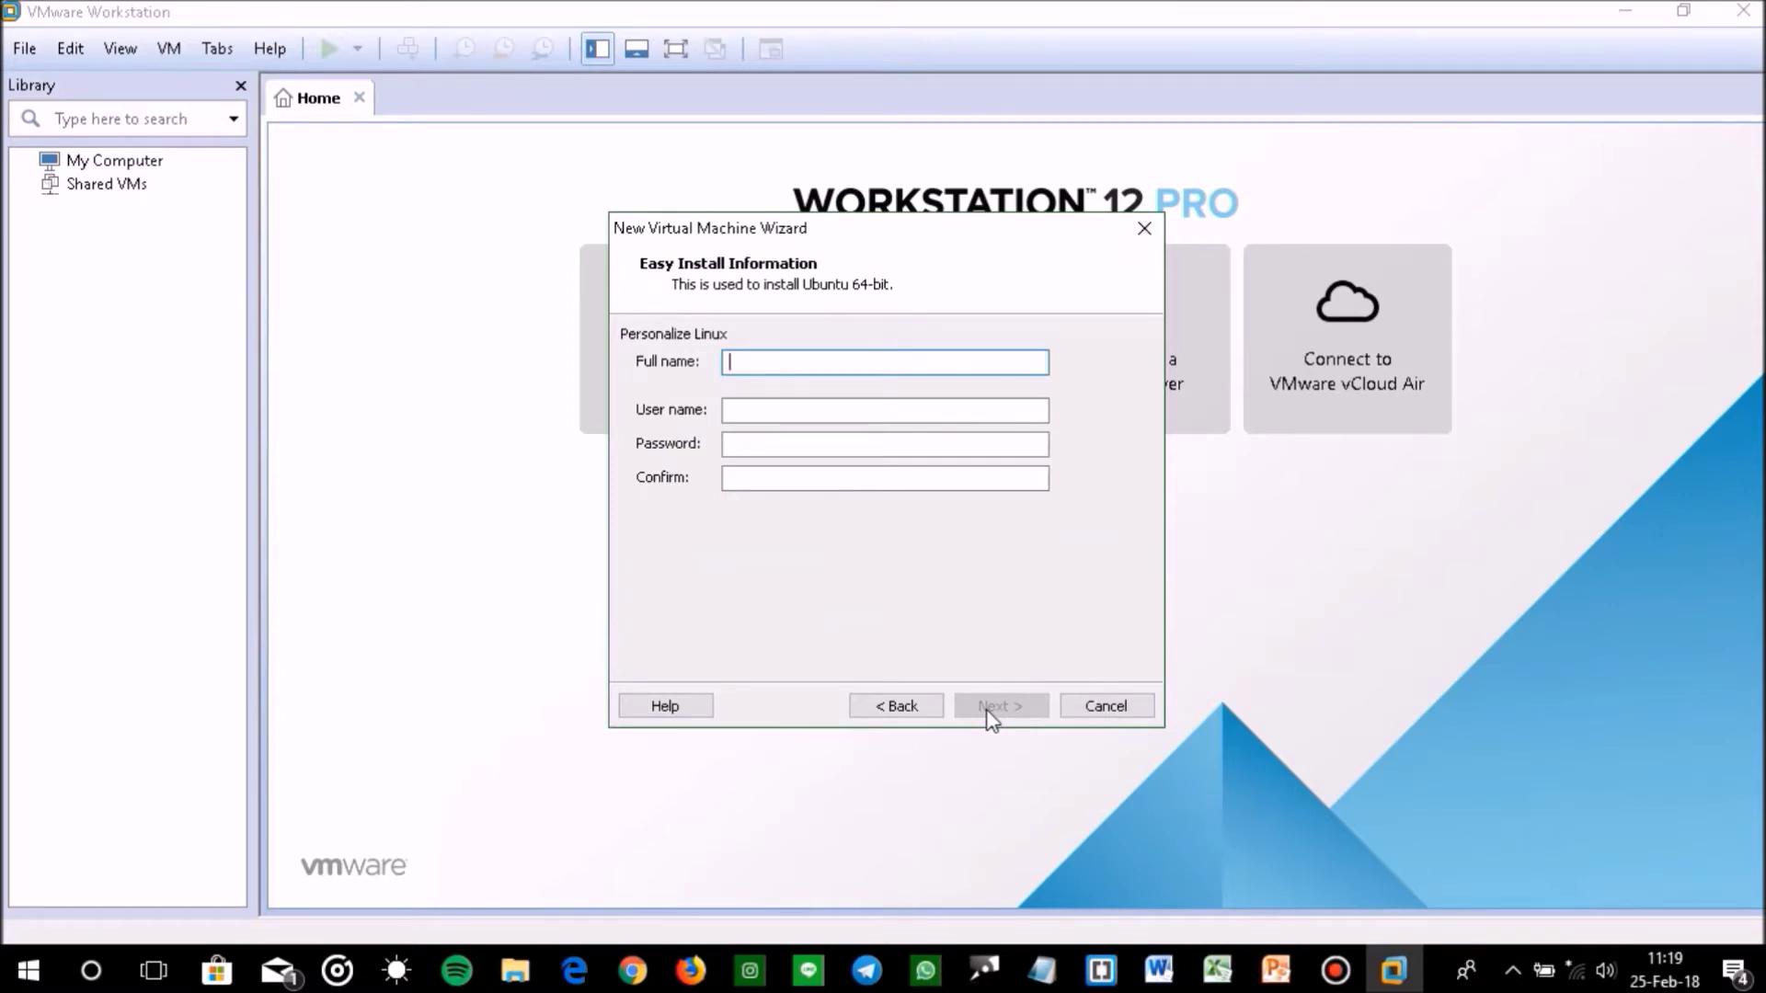
type("muhammad pramadika")
key("Tab")
type("qwerty")
key("Tab")
type("qwerty")
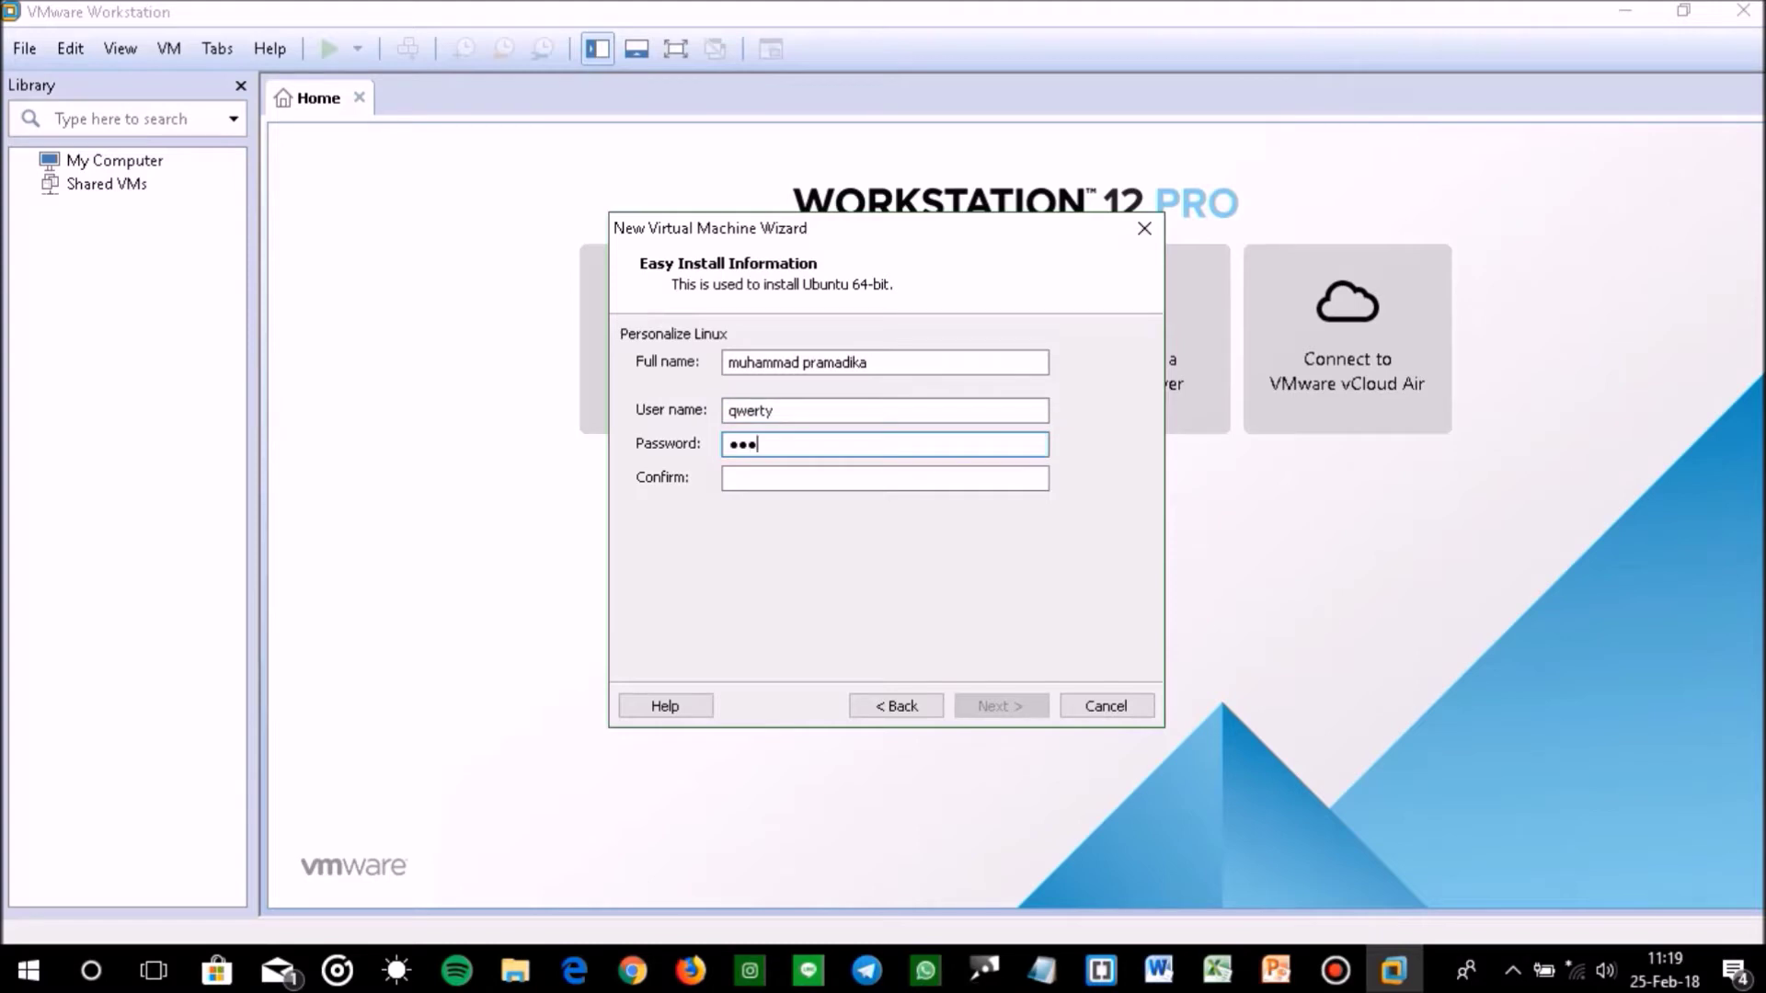
key("Tab")
type("qwerty")
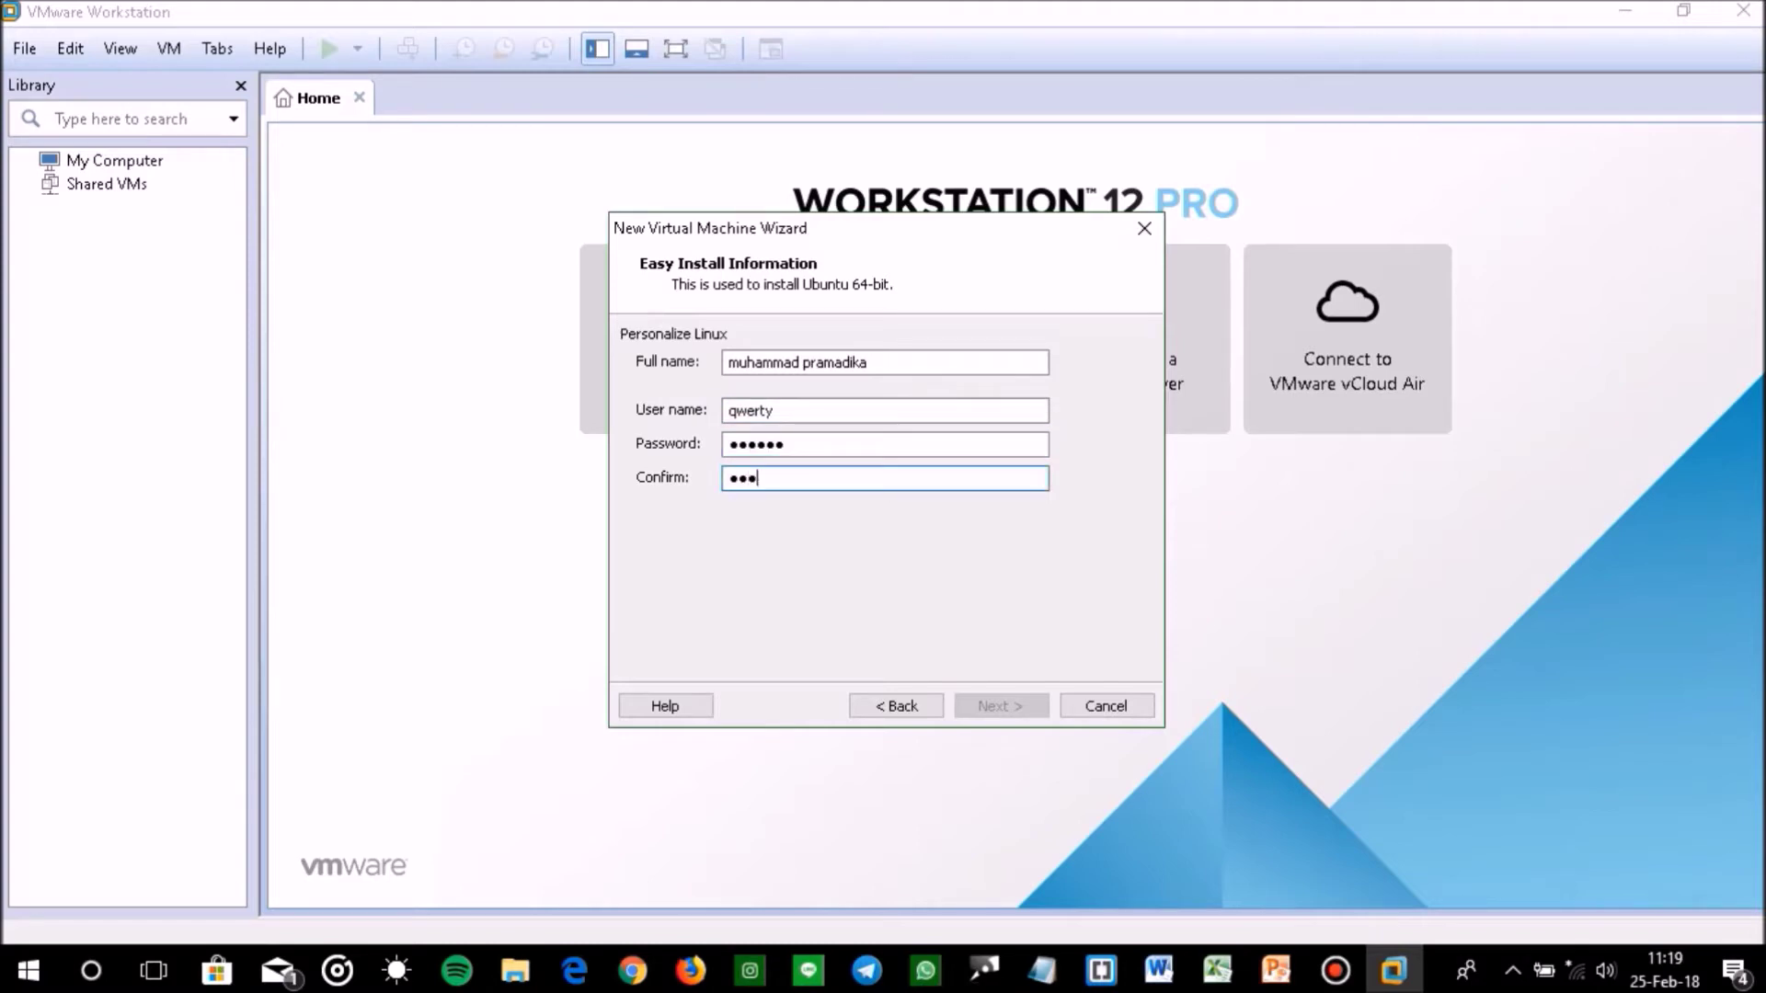
left_click(989, 708)
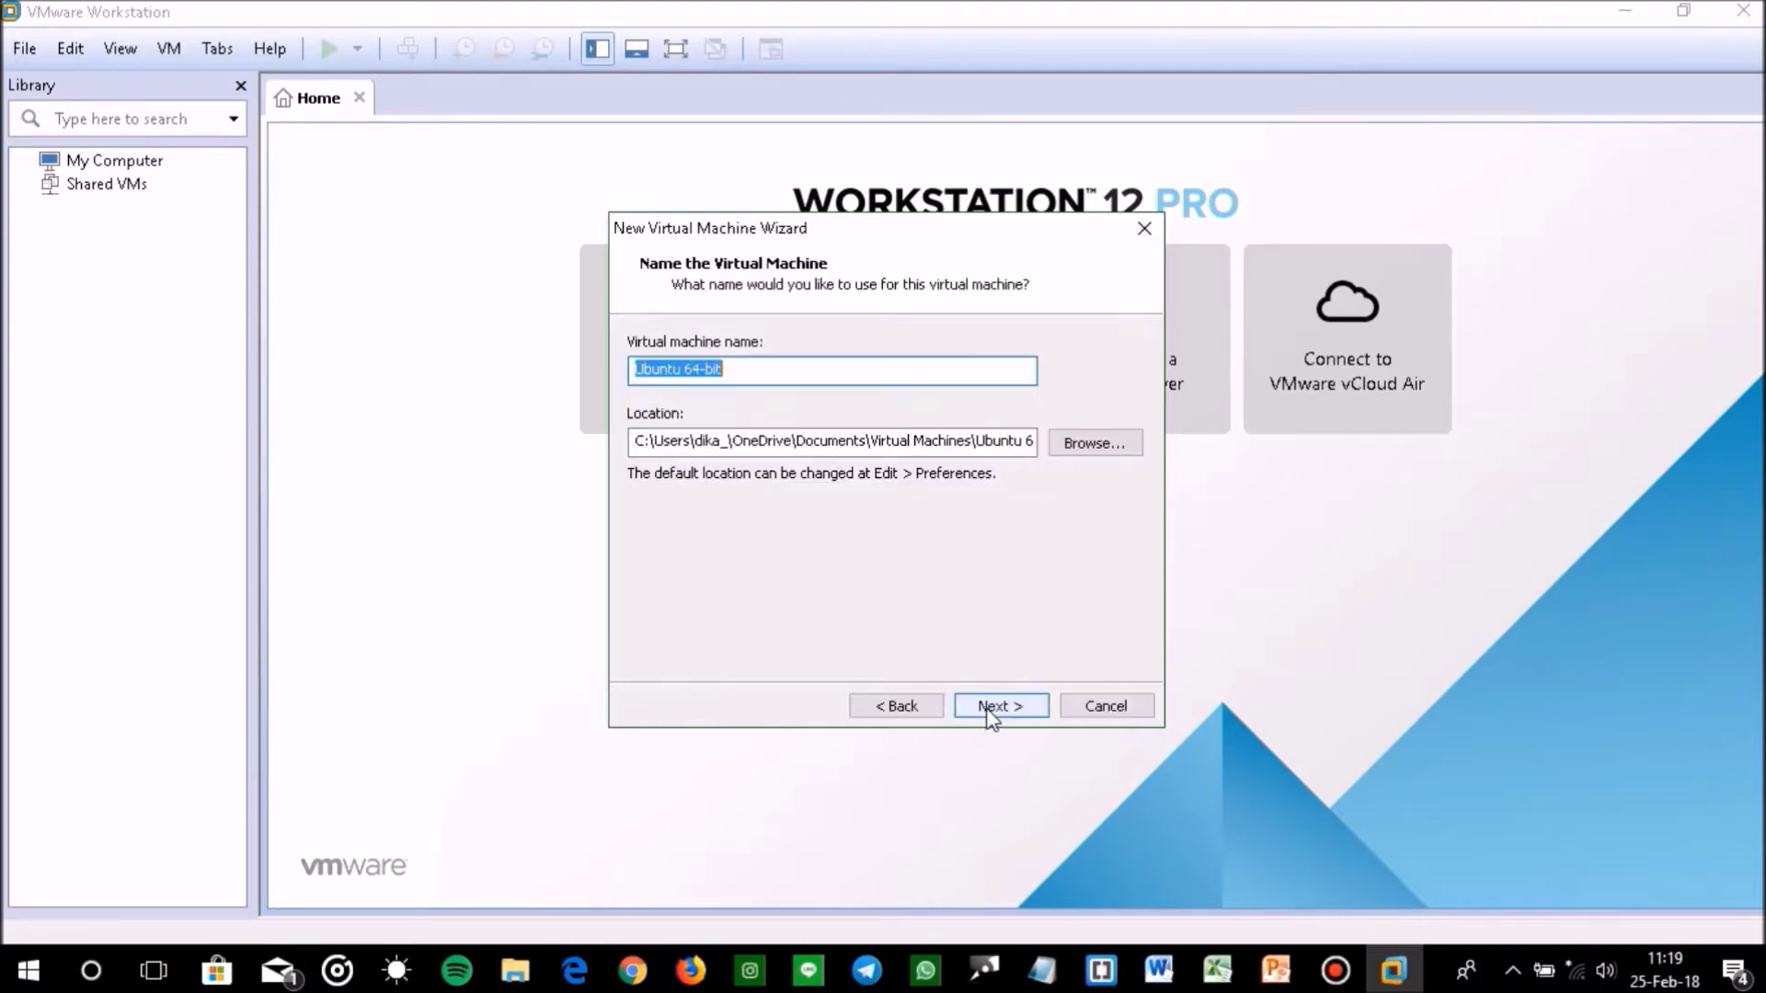
Set the virtual machine's storage location to E:\ubuntu sisop
left_click(1090, 443)
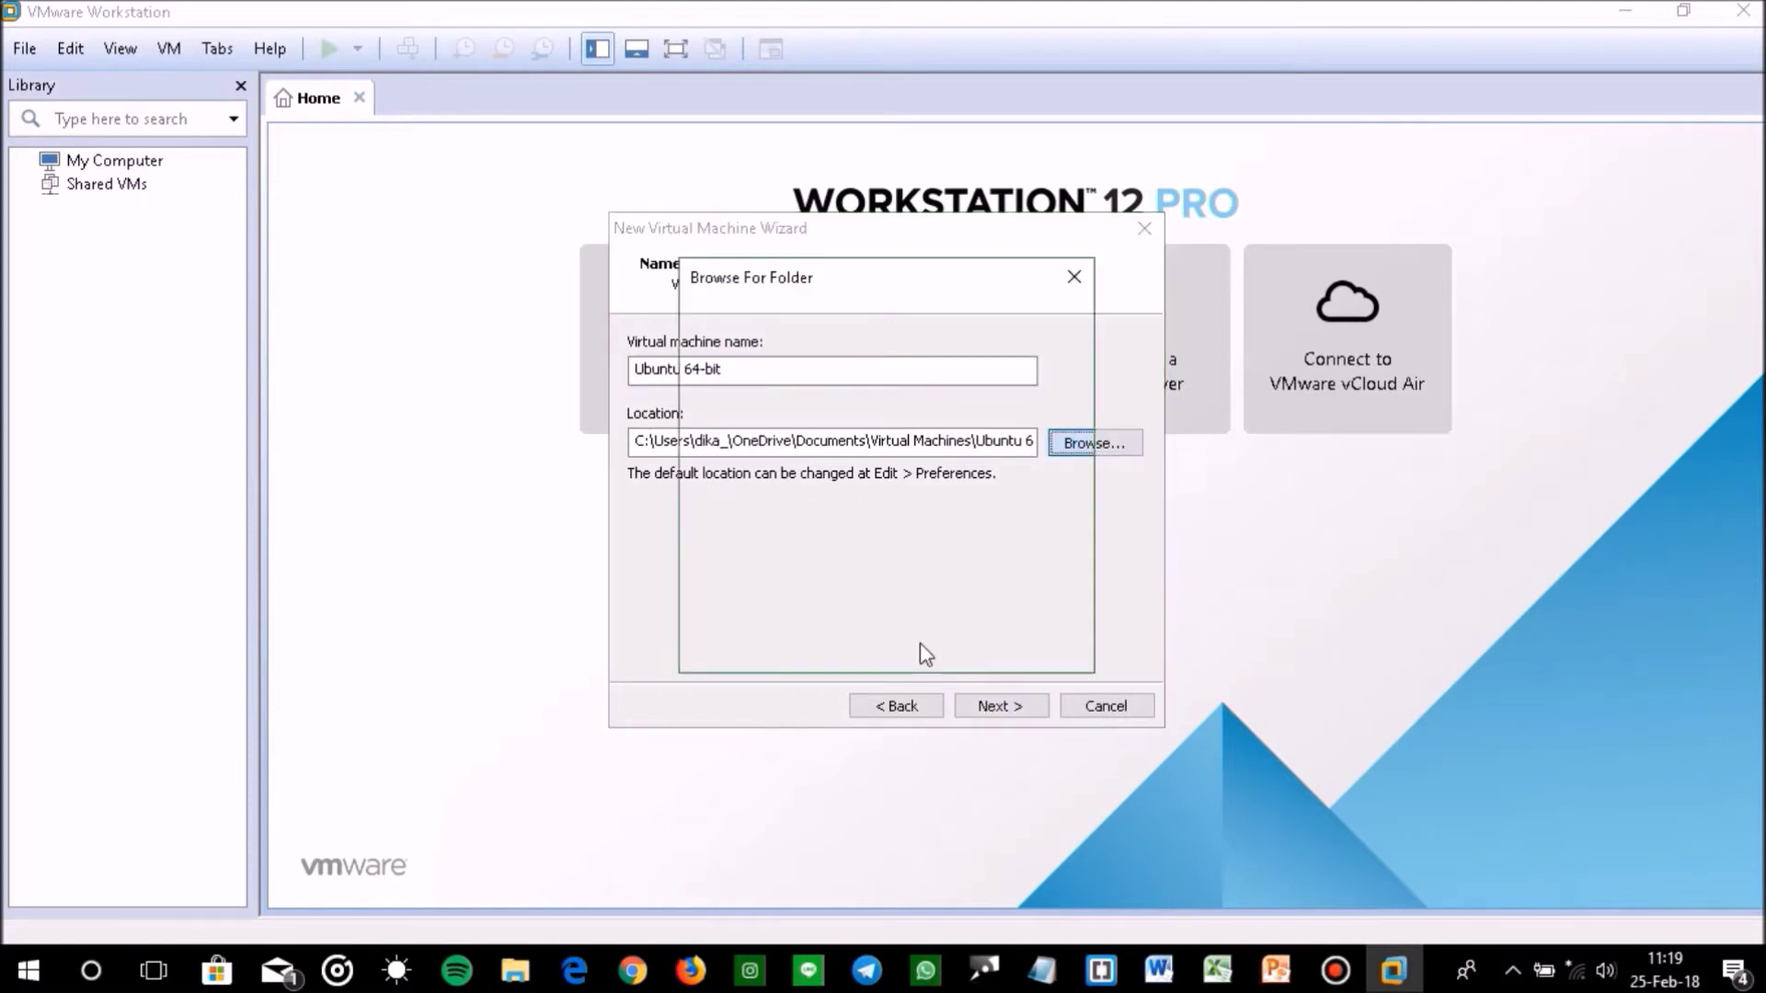
scroll(809, 543, "down", 1)
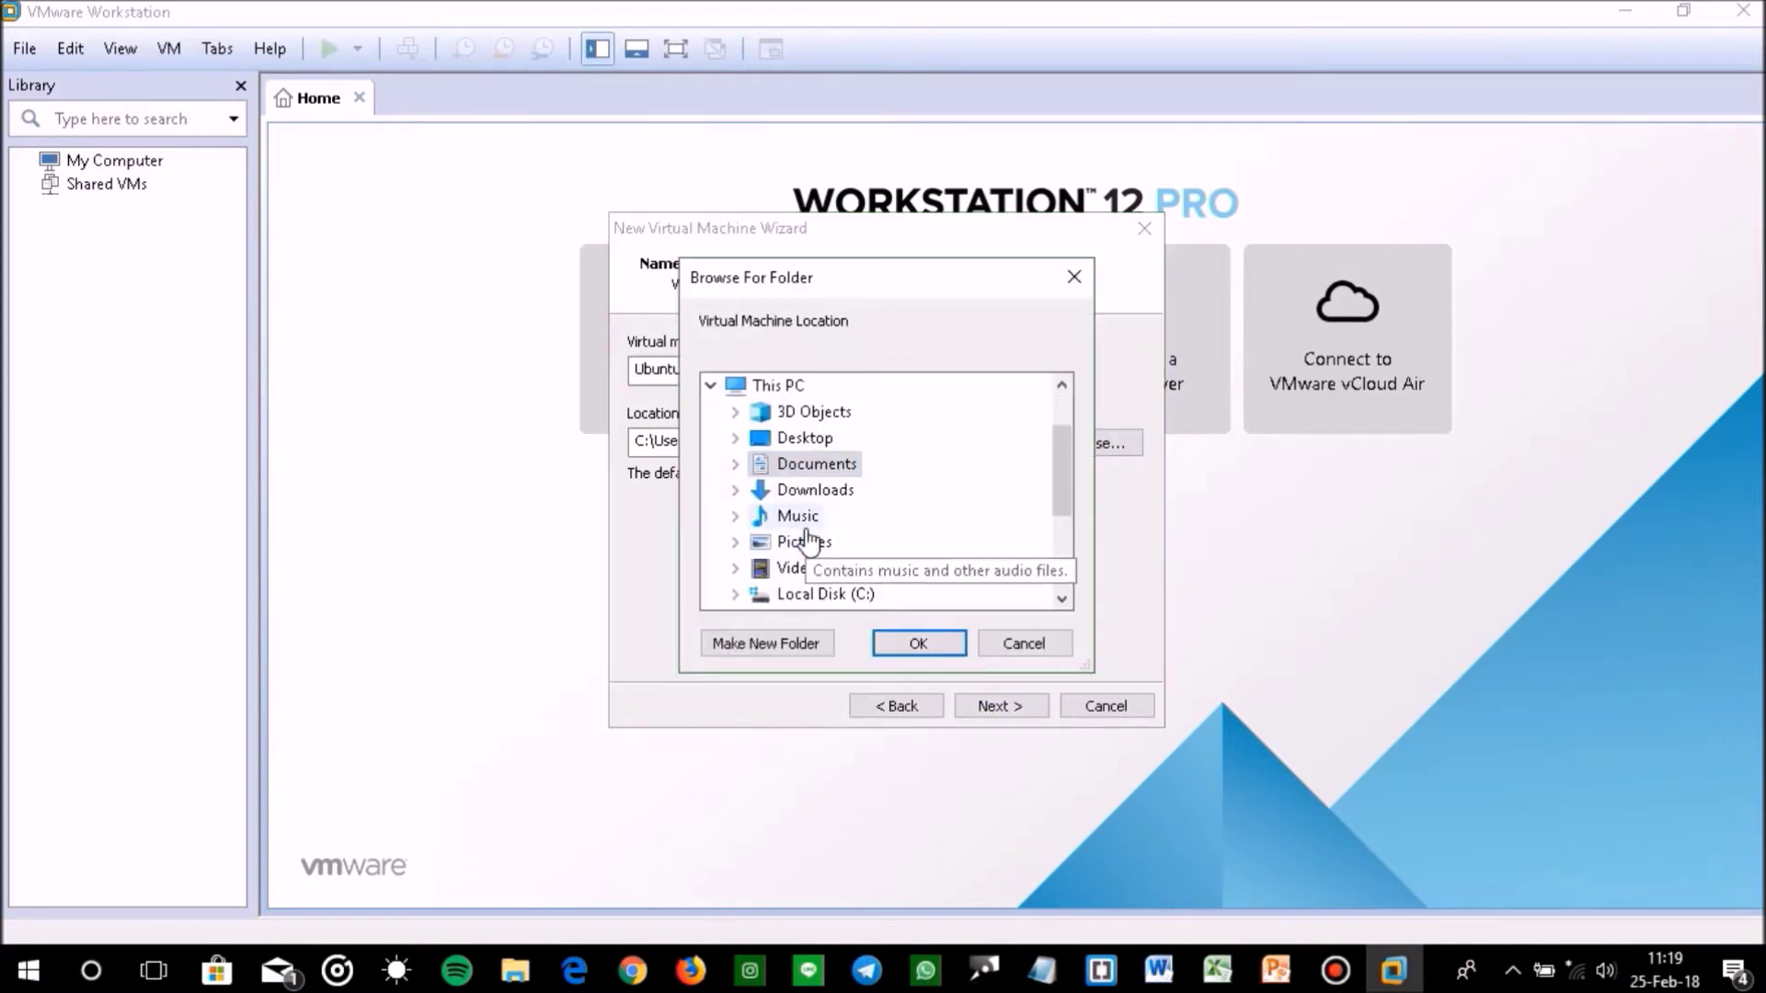
scroll(848, 598, "down", 1)
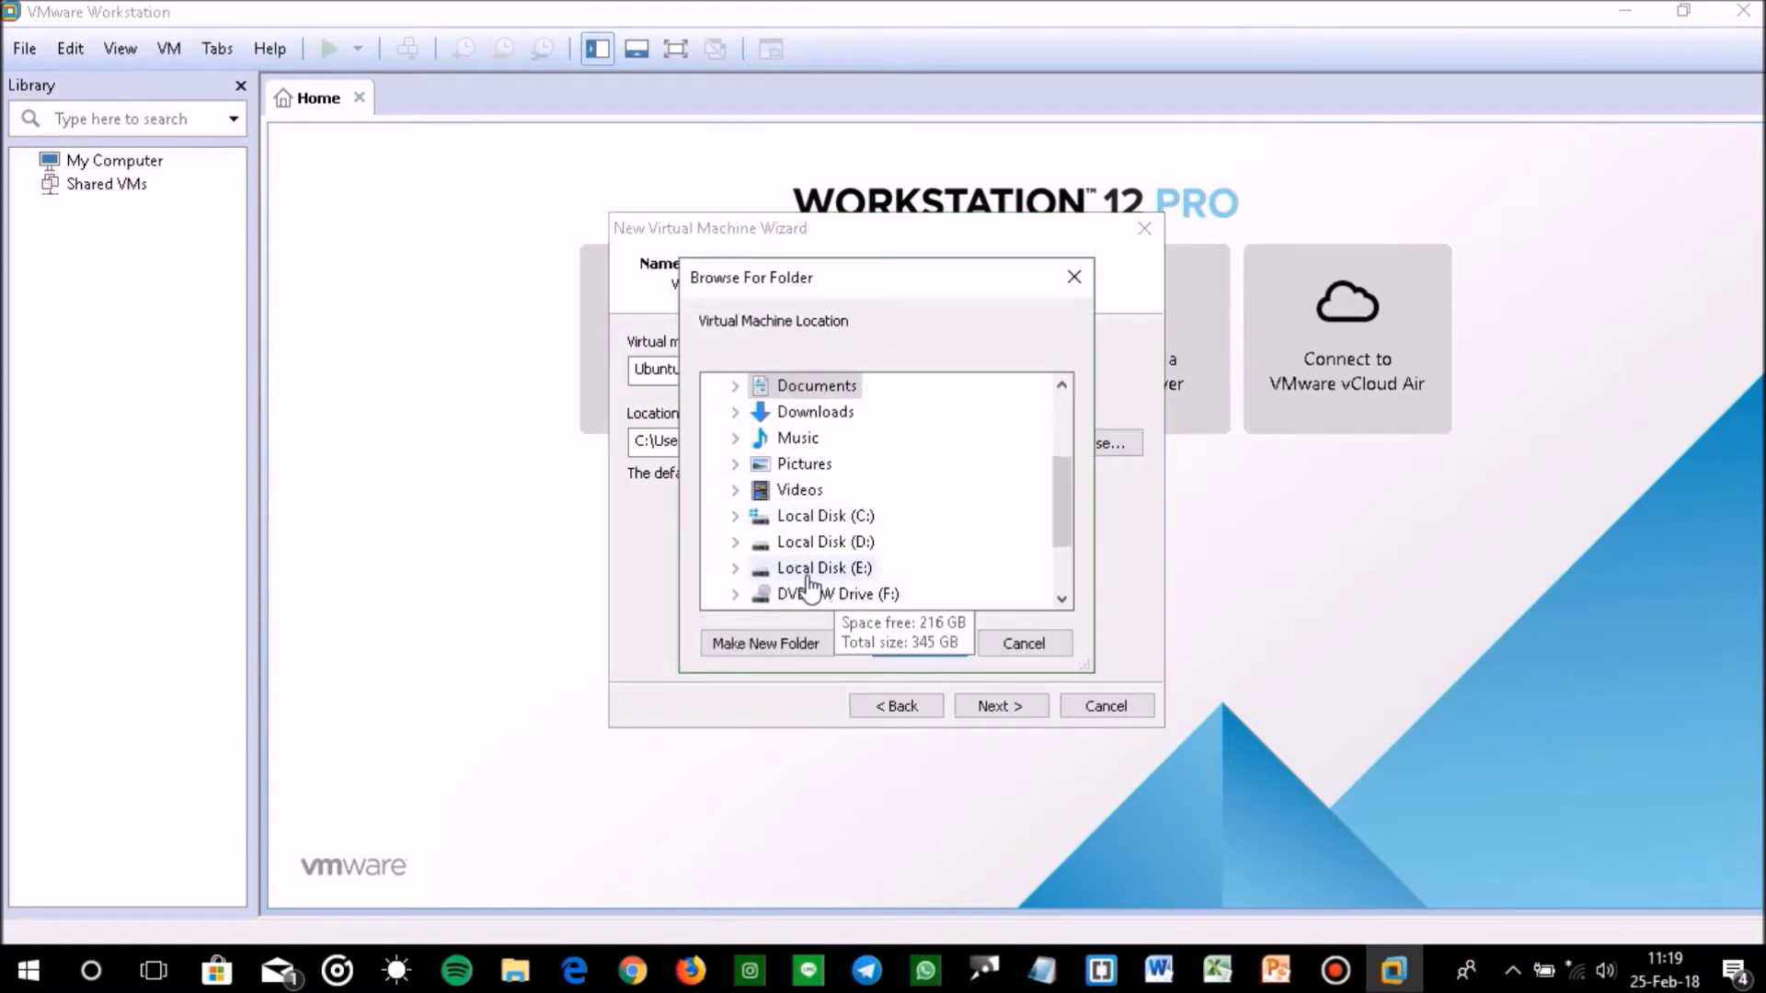
left_click(764, 567)
scroll(844, 497, "down", 7)
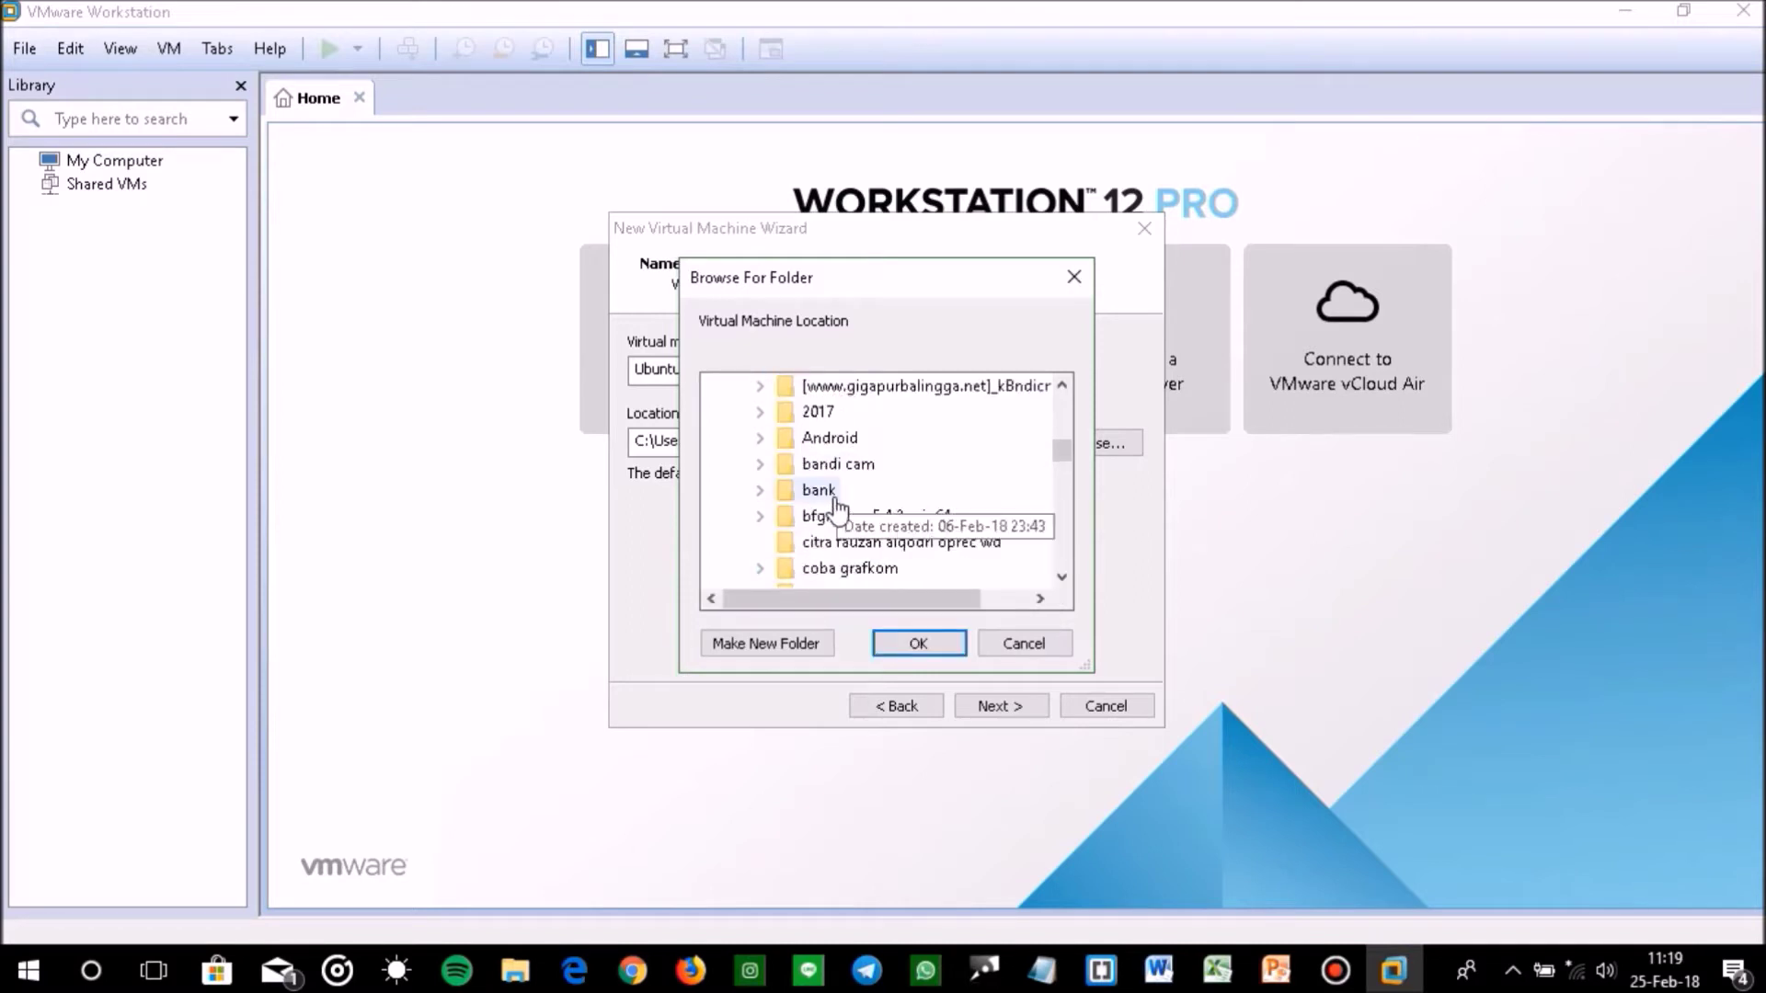
scroll(883, 538, "down", 1)
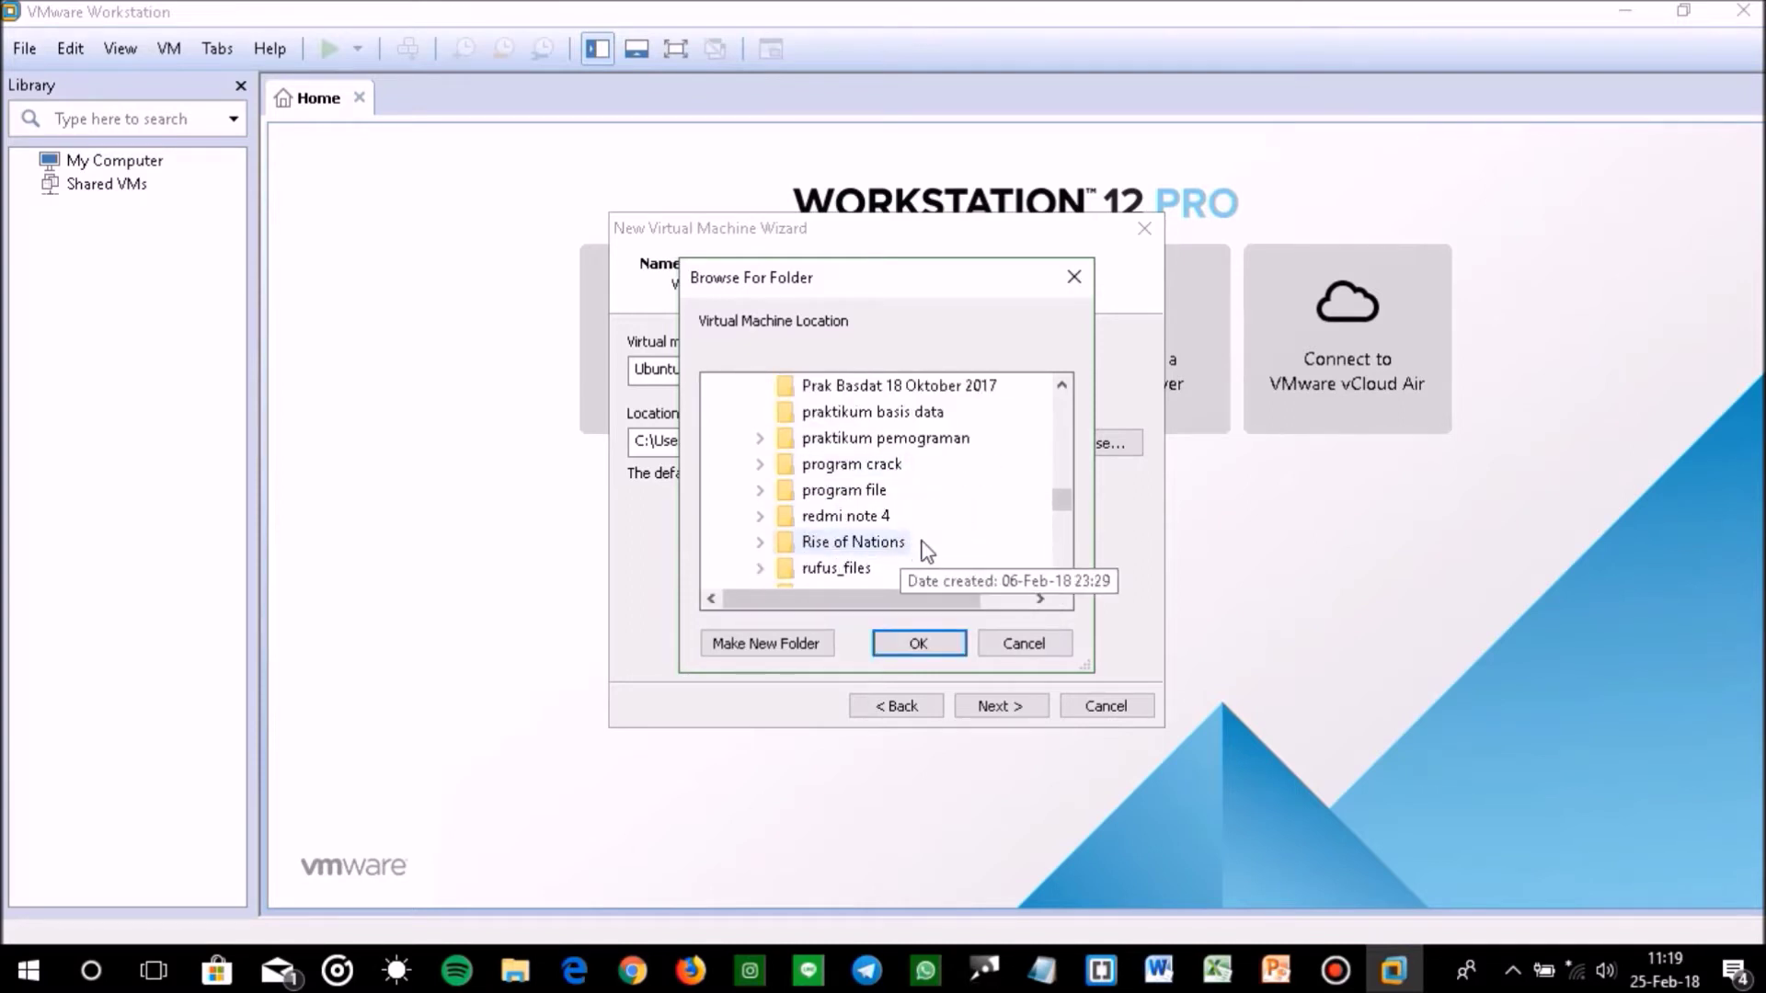
scroll(920, 551, "down", 5)
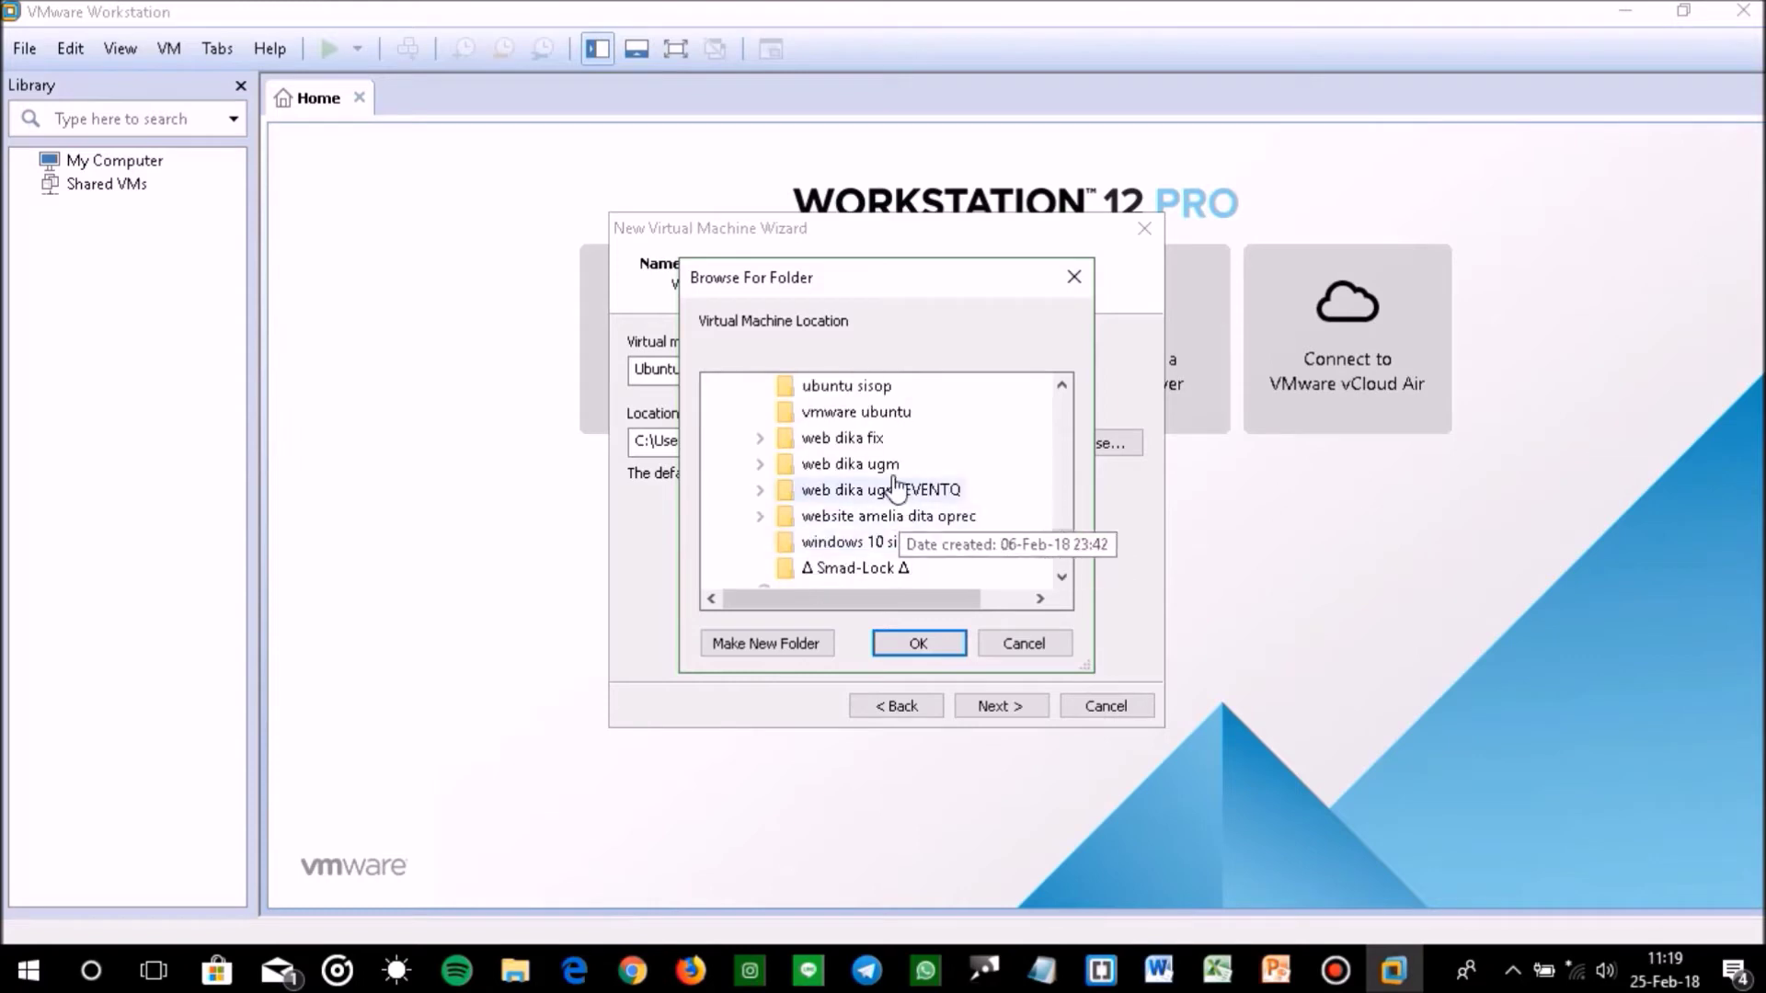
left_click(874, 386)
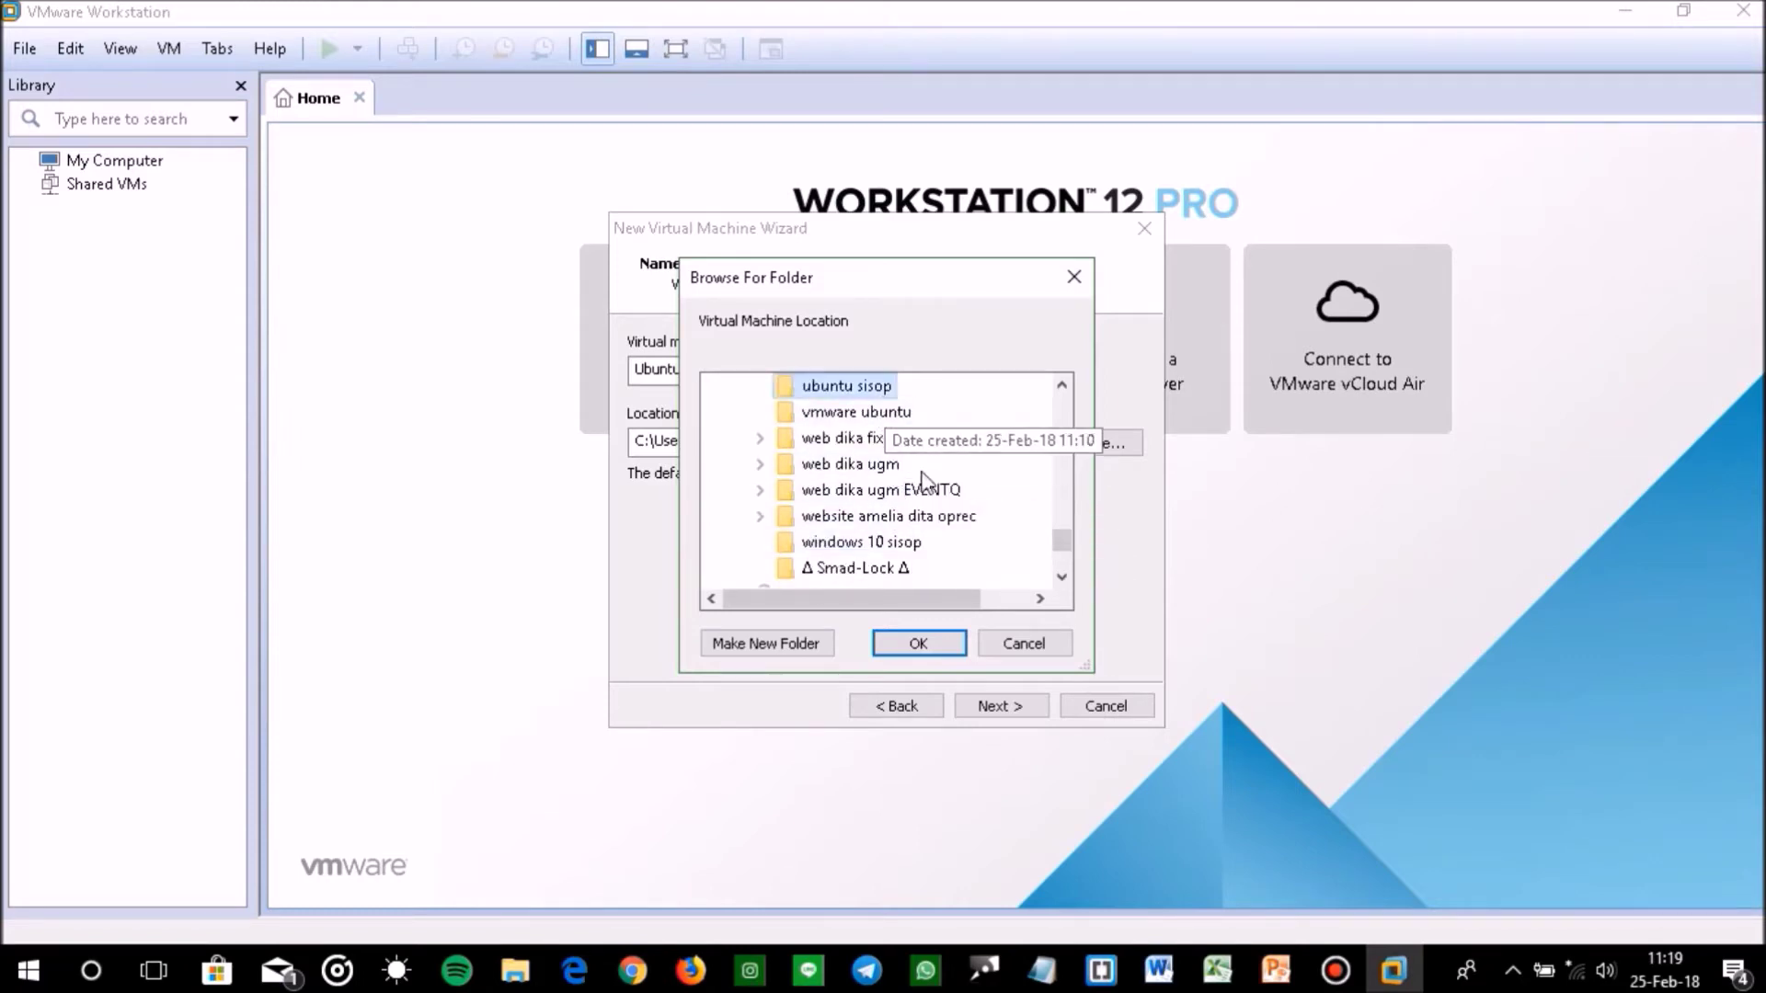
left_click(919, 643)
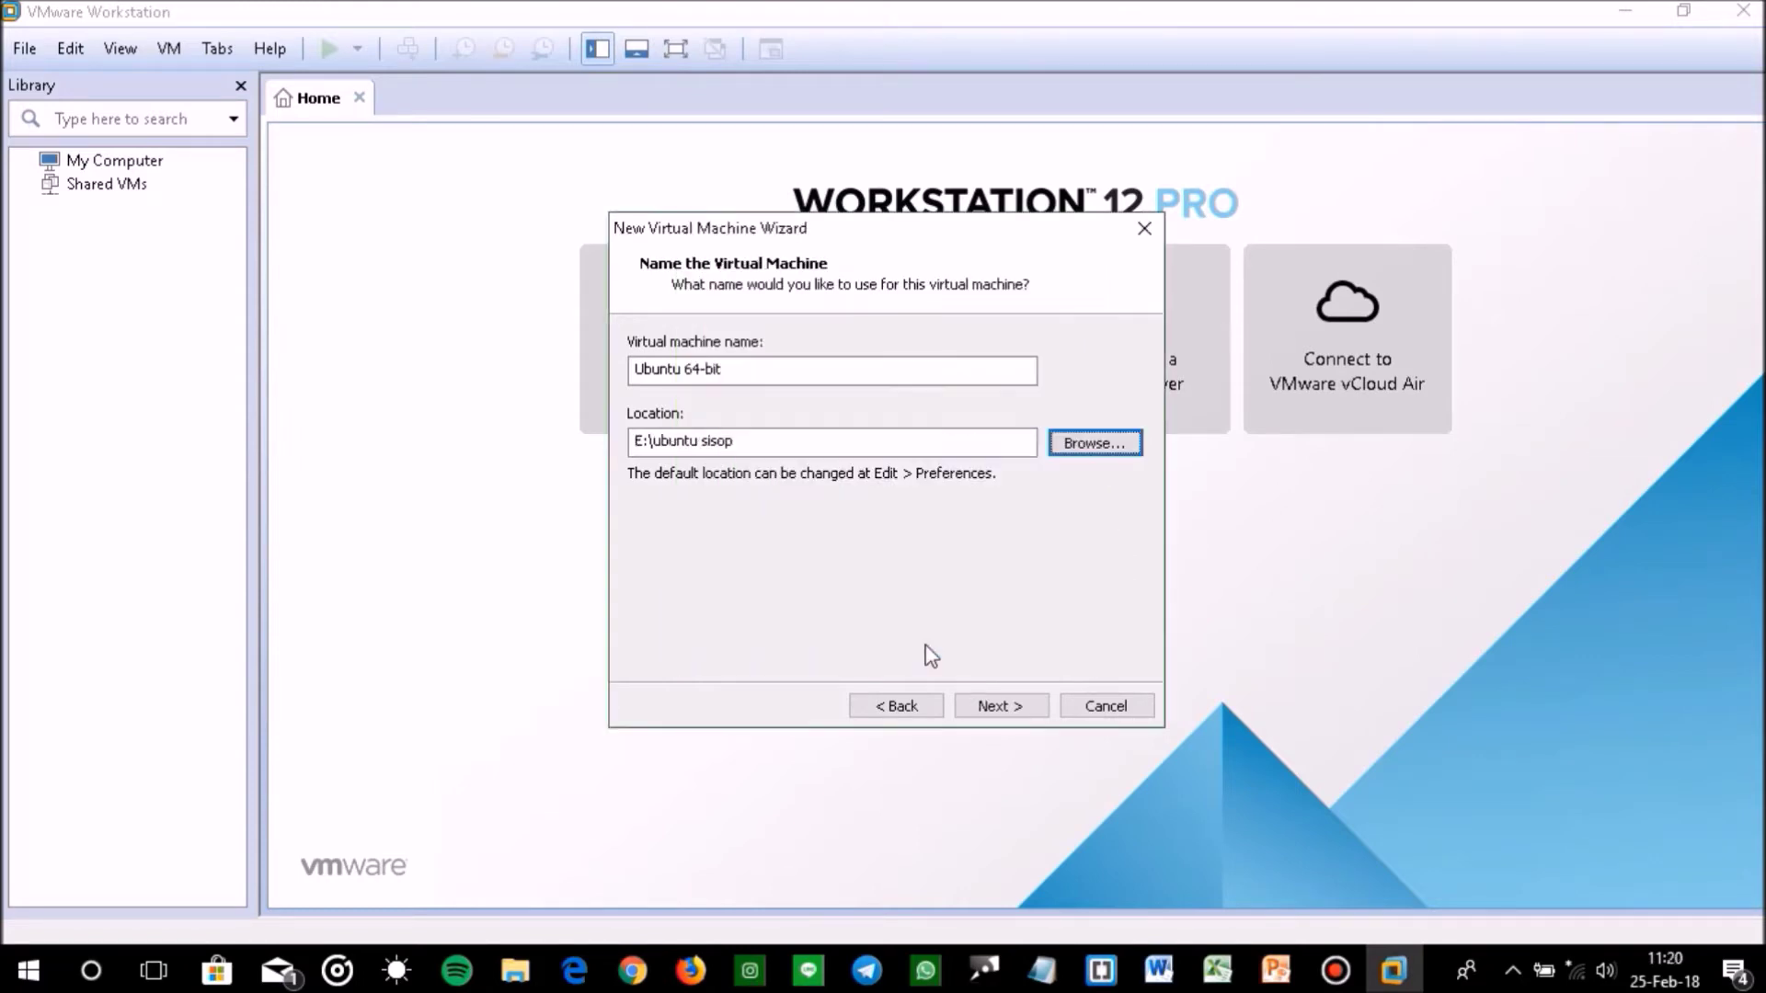
Keep the 20 GB split virtual disk and finish creating the VM, powering it on
left_click(1001, 706)
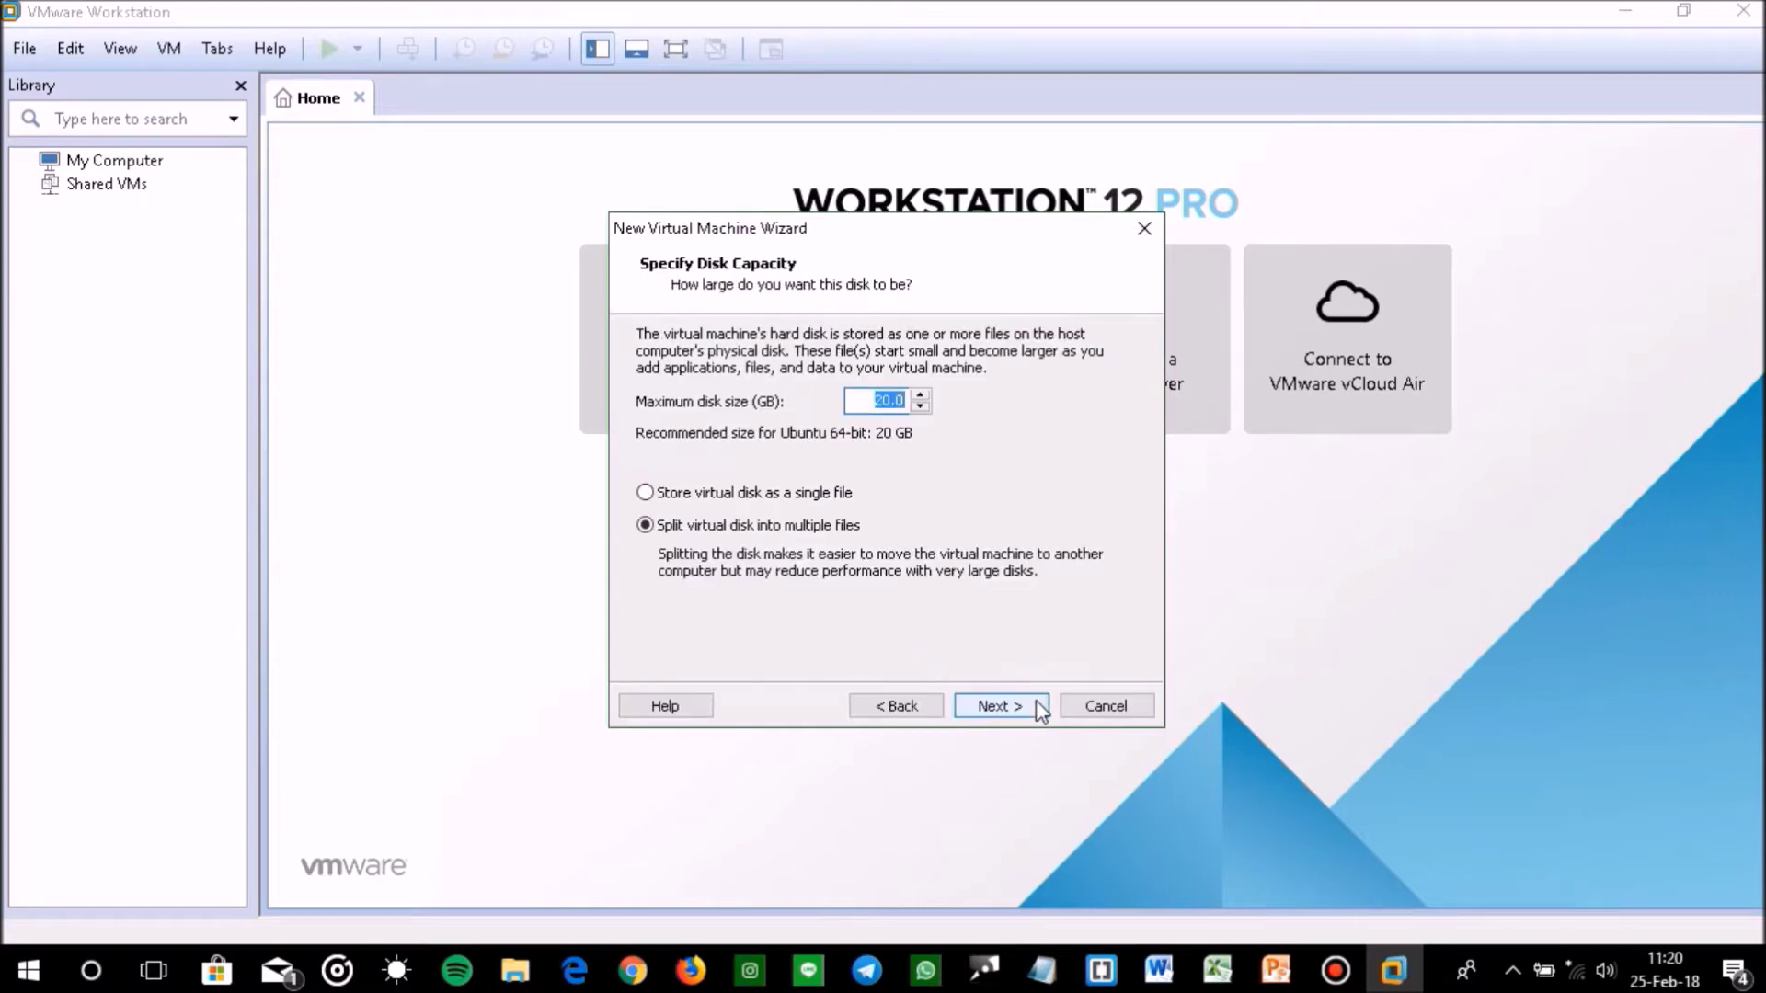
left_click(1037, 705)
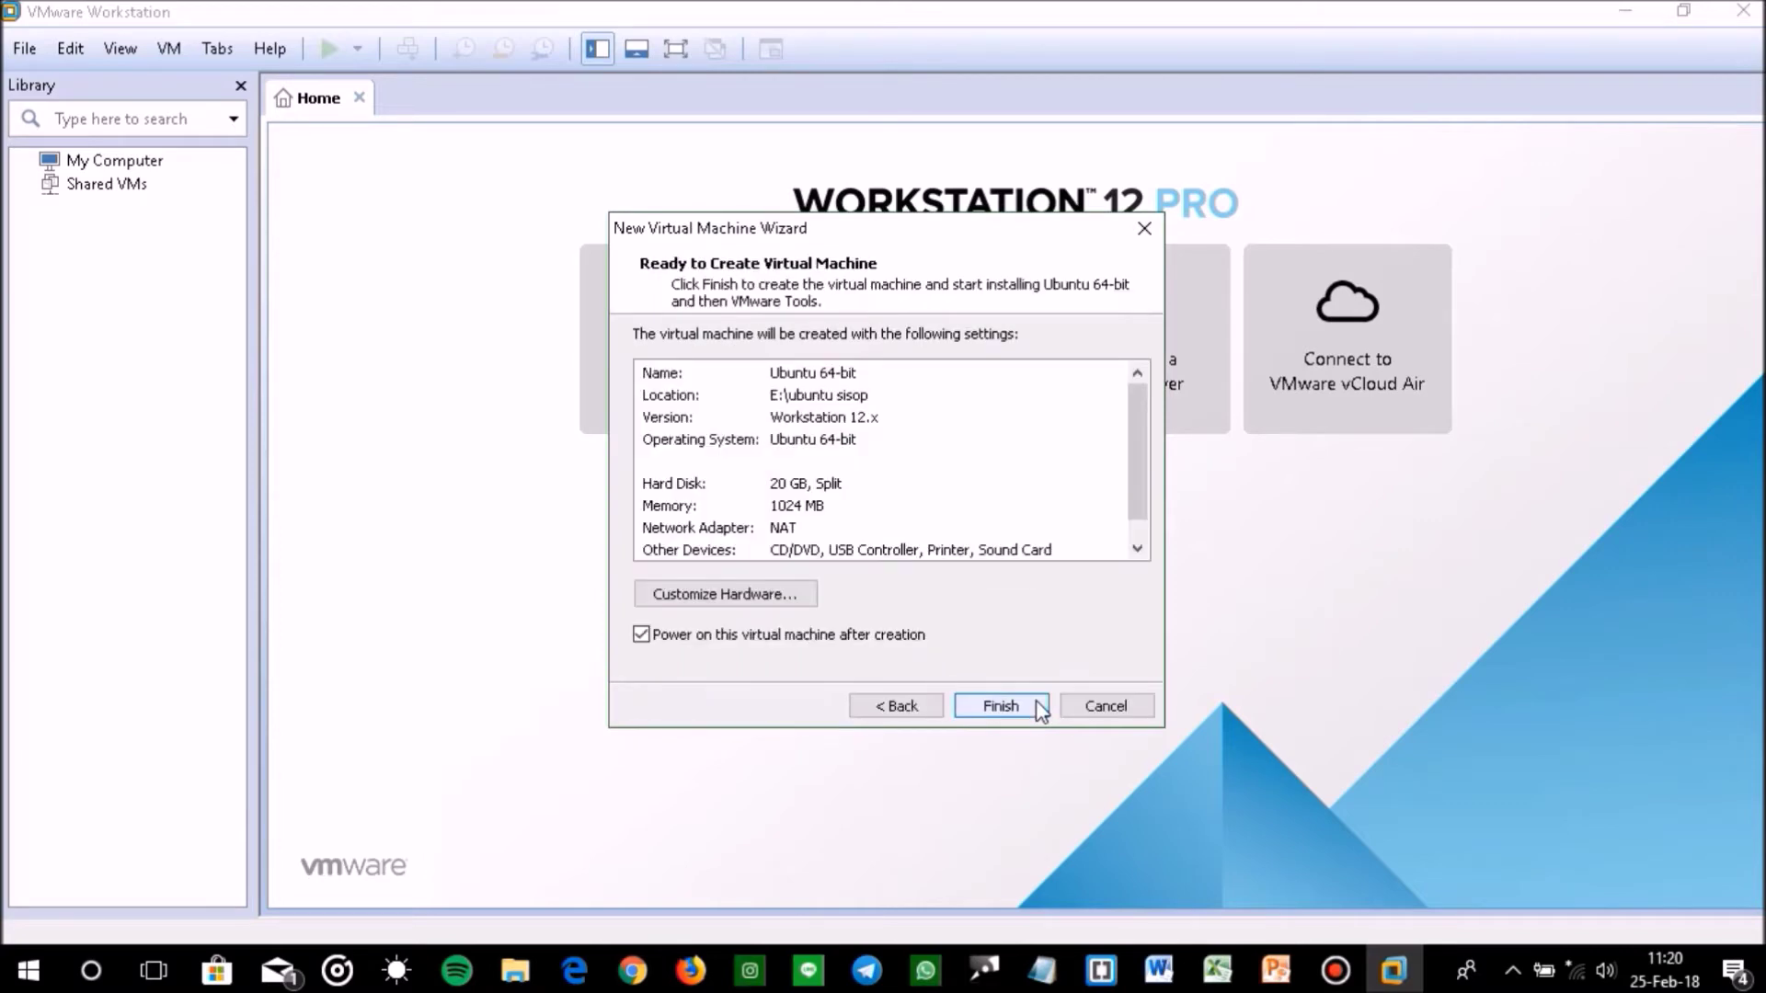
left_click(1038, 708)
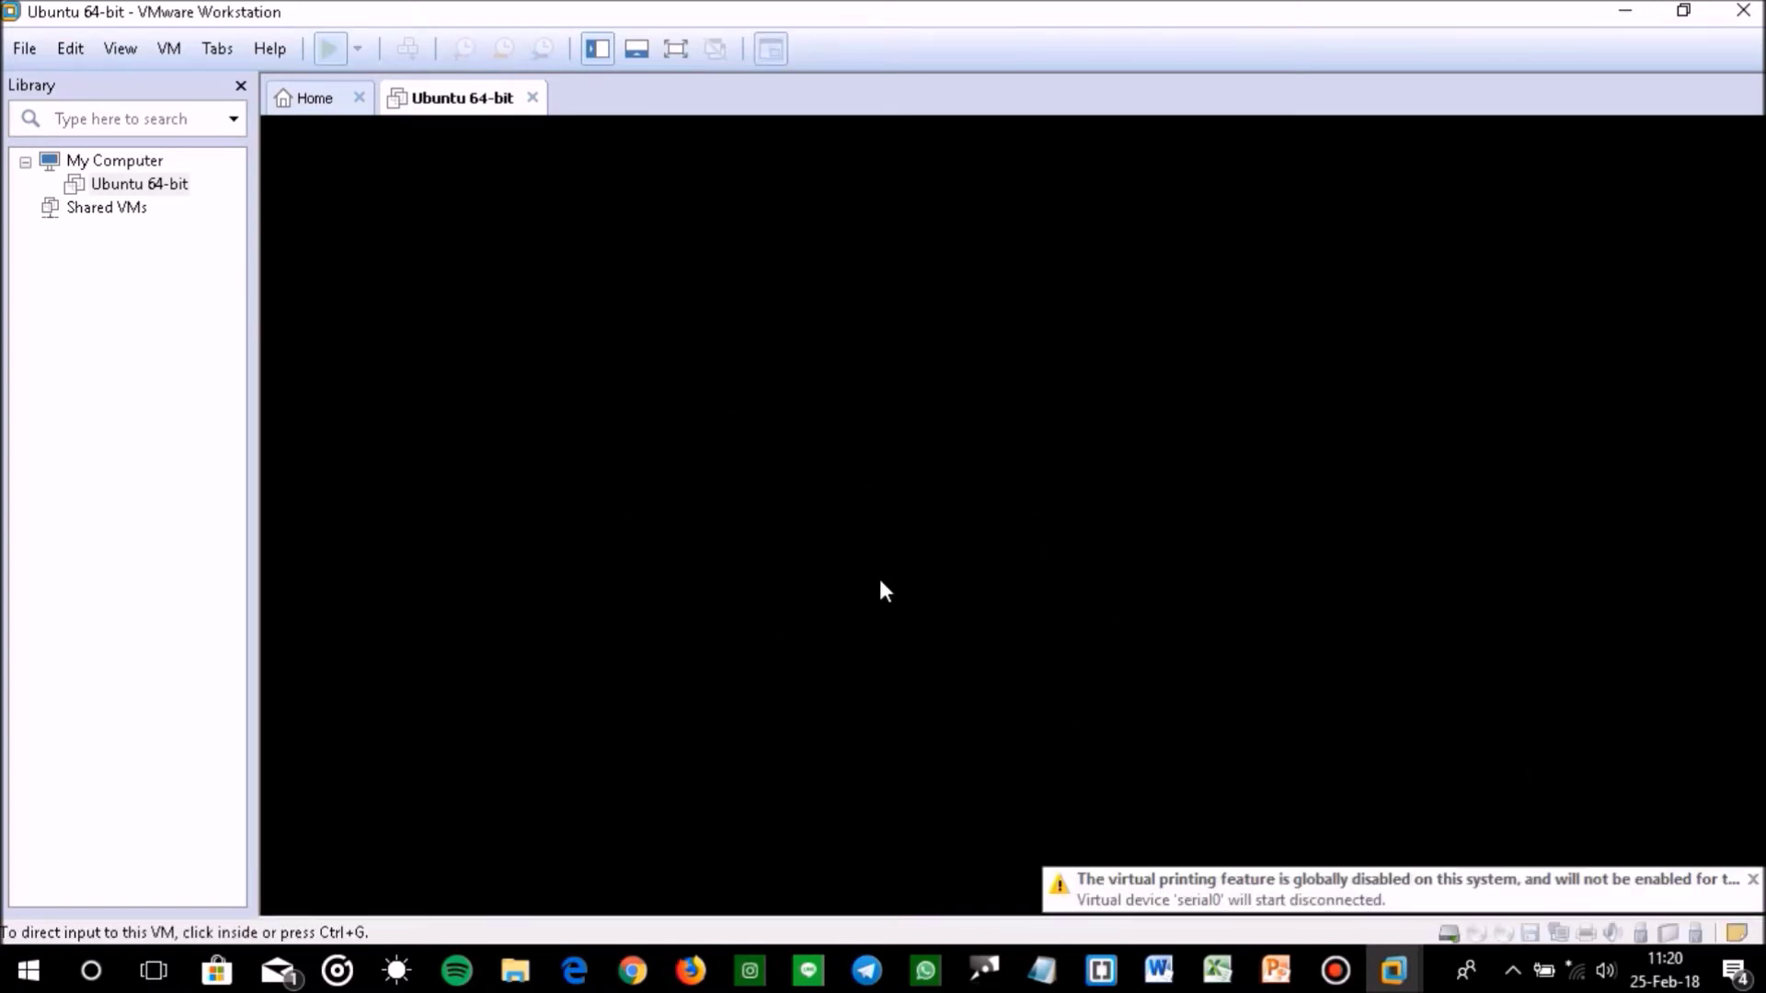
Dismiss the Removable Devices notice so the VM boots into the Ubuntu installer
left_click(1050, 615)
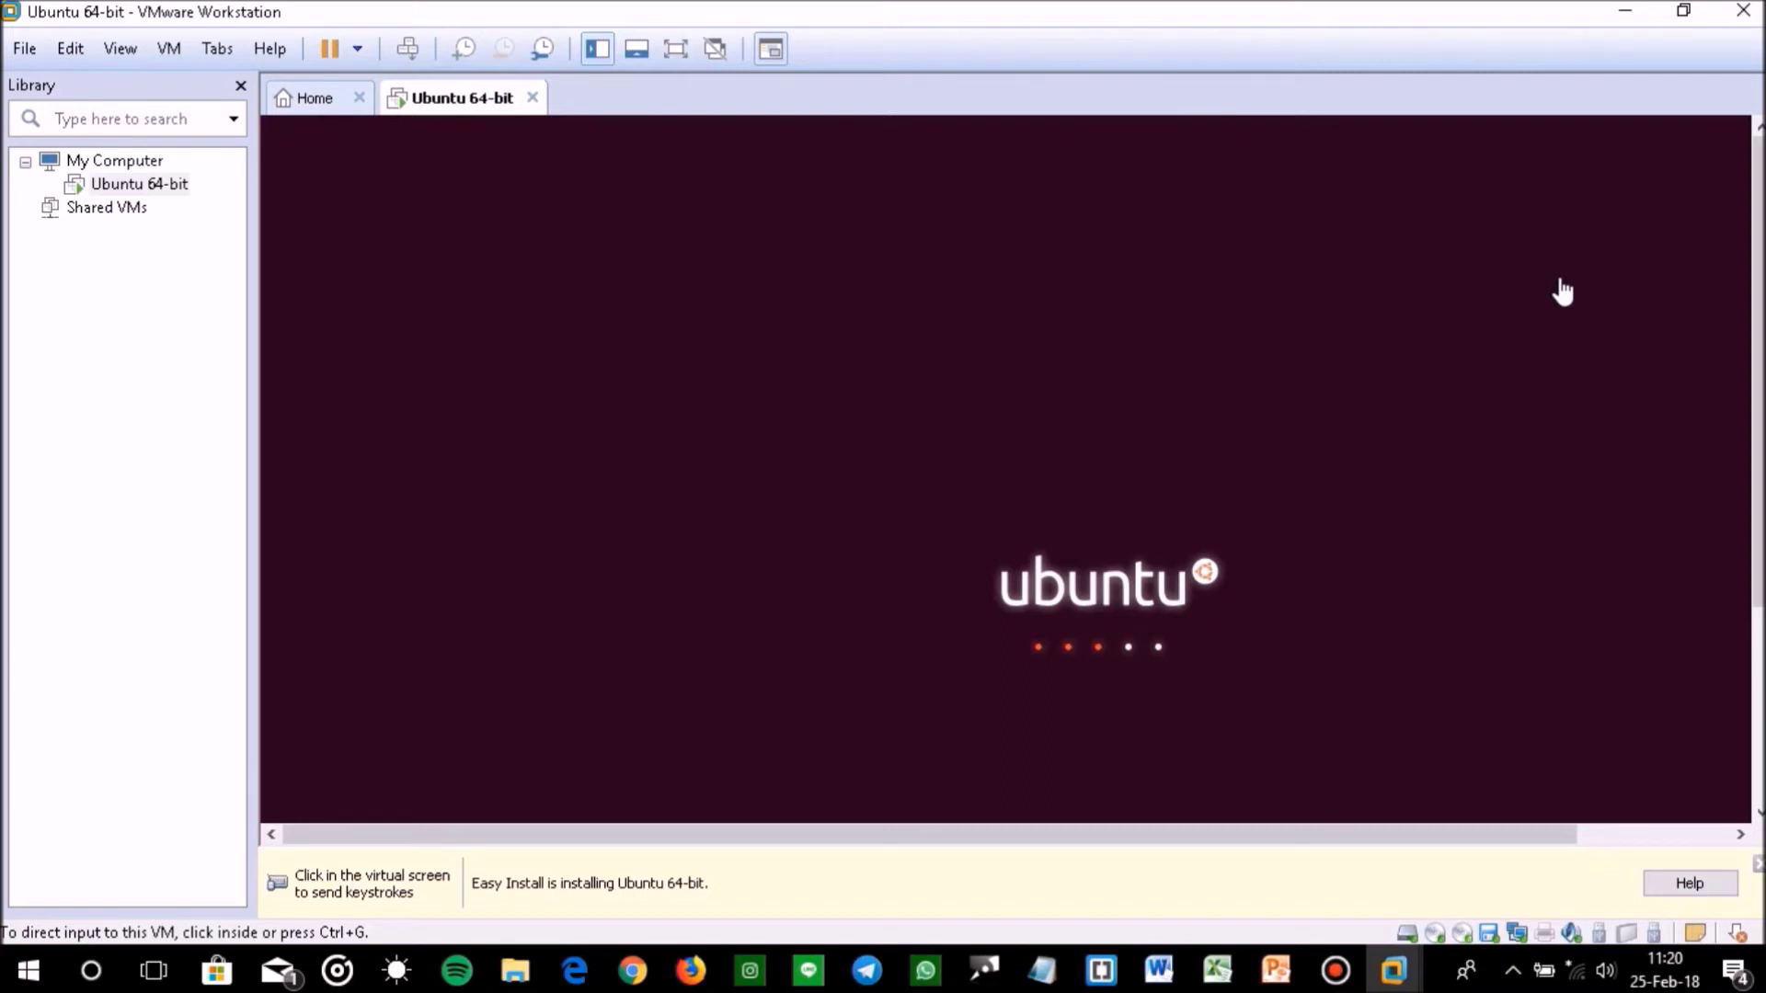
Switch the Ubuntu VM to full-screen view while installation runs
left_click(674, 50)
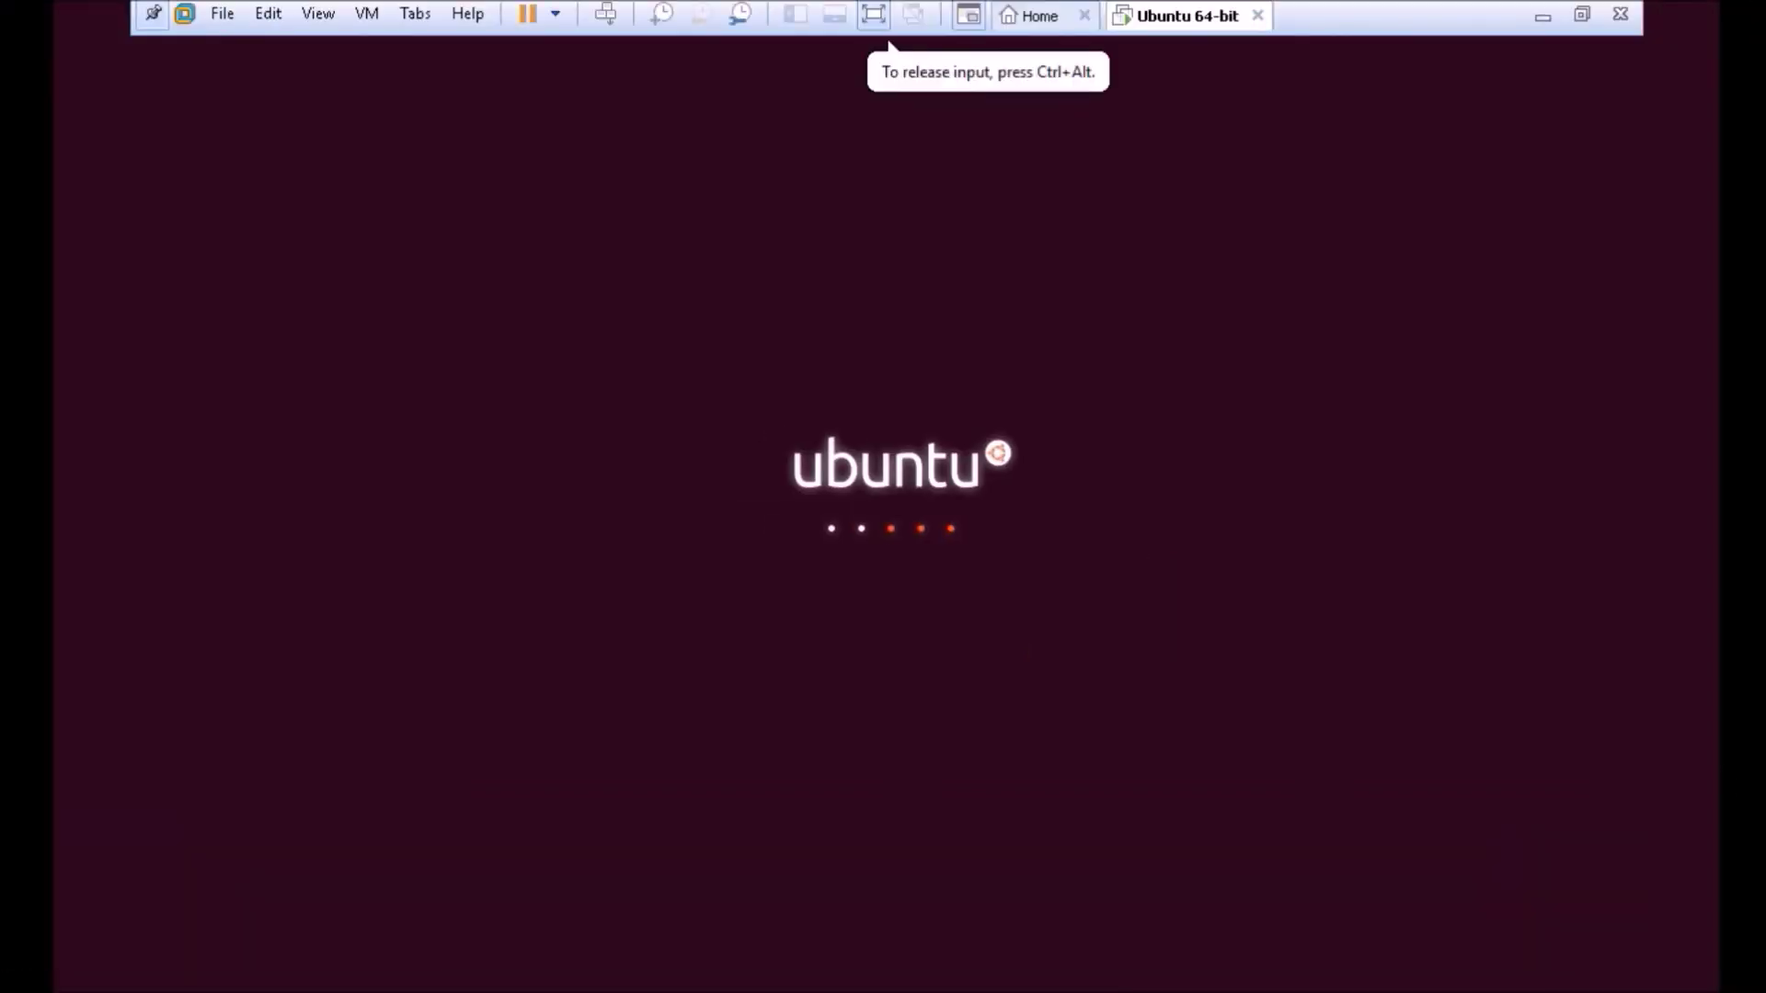